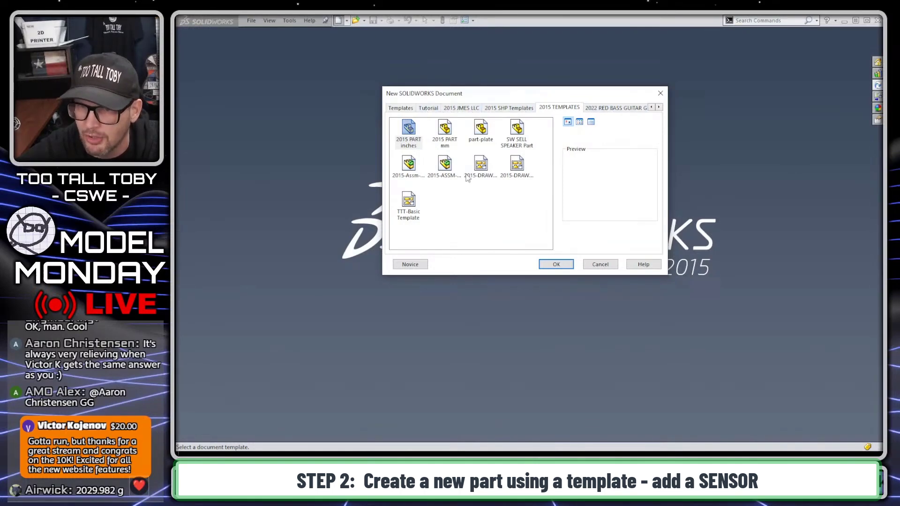
Create a new part from the 2015 PART mm template and assign 1060 Alloy as its material
double_click(447, 133)
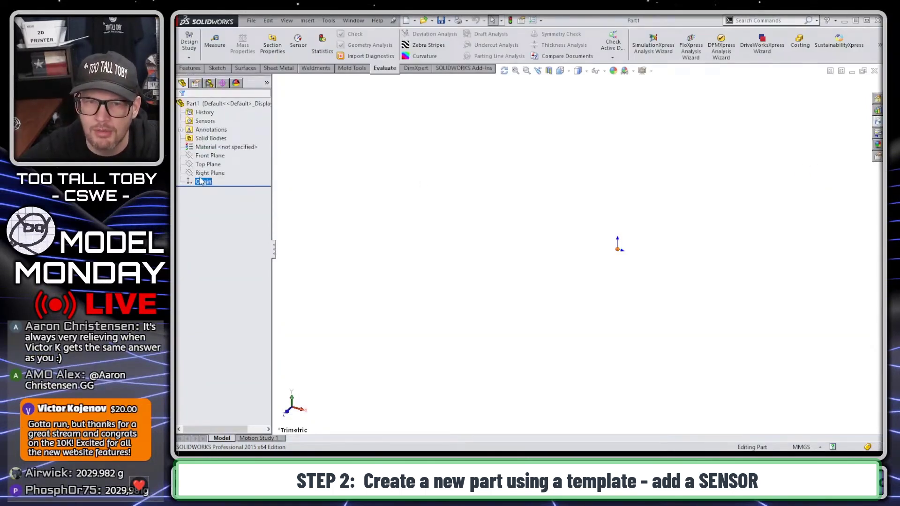
right_click(215, 147)
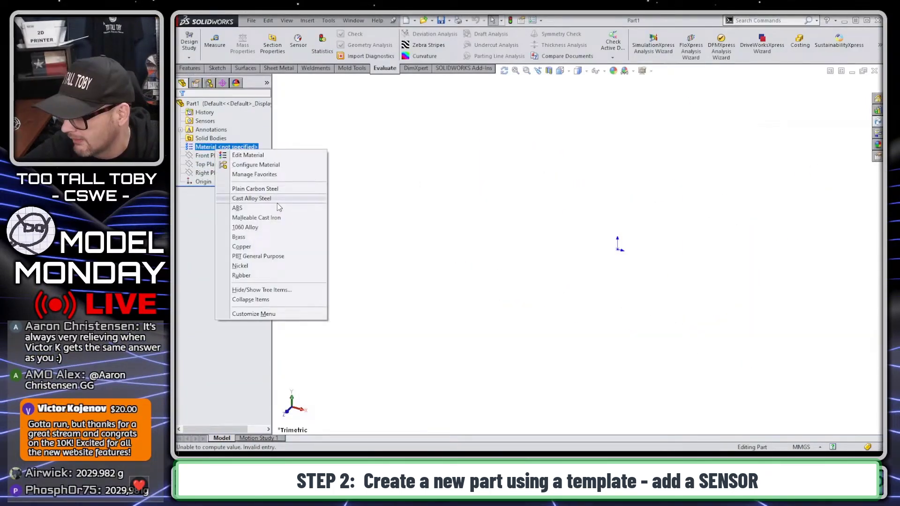
left_click(275, 227)
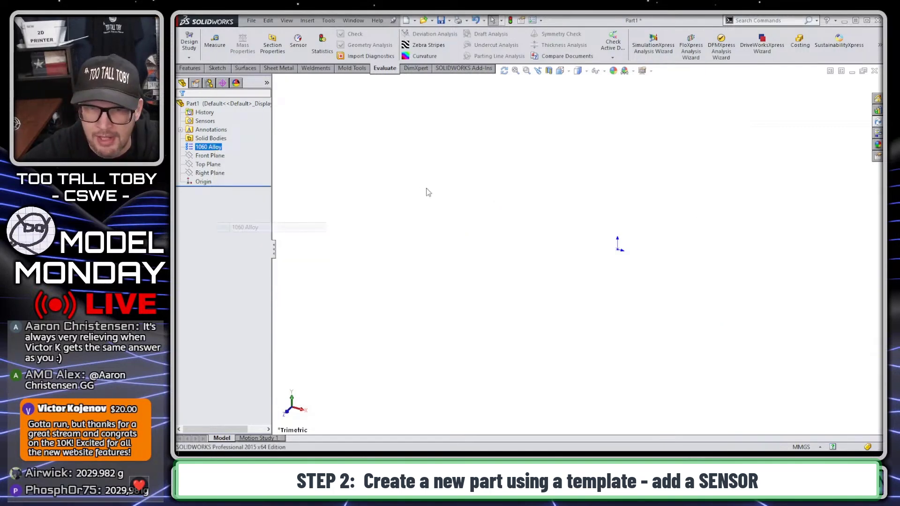
Add a Mass Properties sensor to the part that monitors Mass
right_click(211, 122)
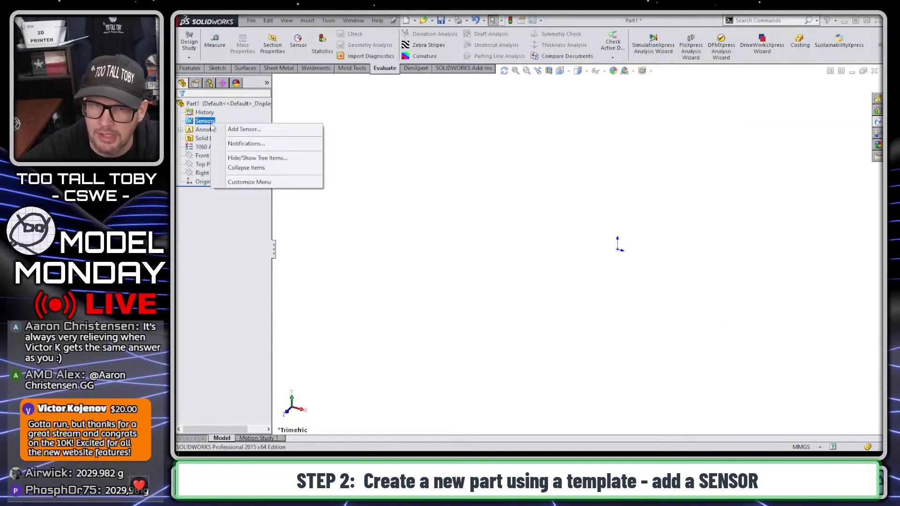
left_click(255, 128)
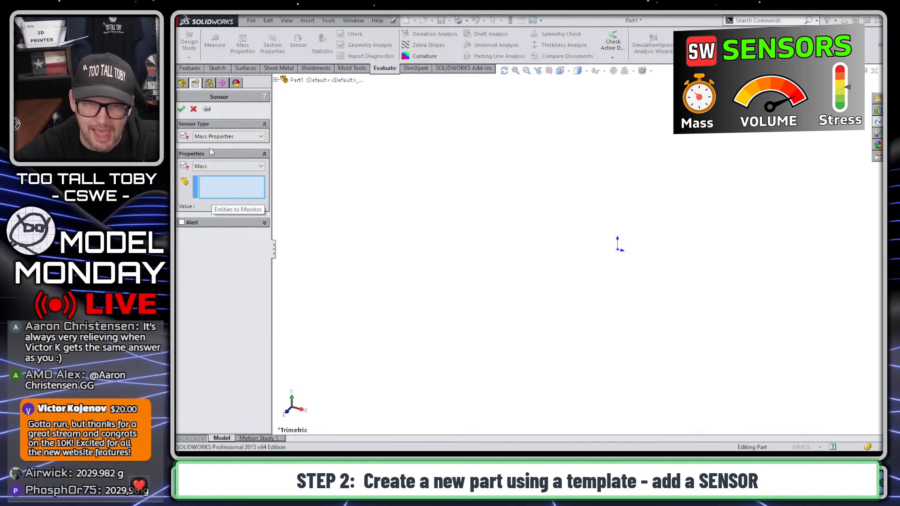
left_click(181, 109)
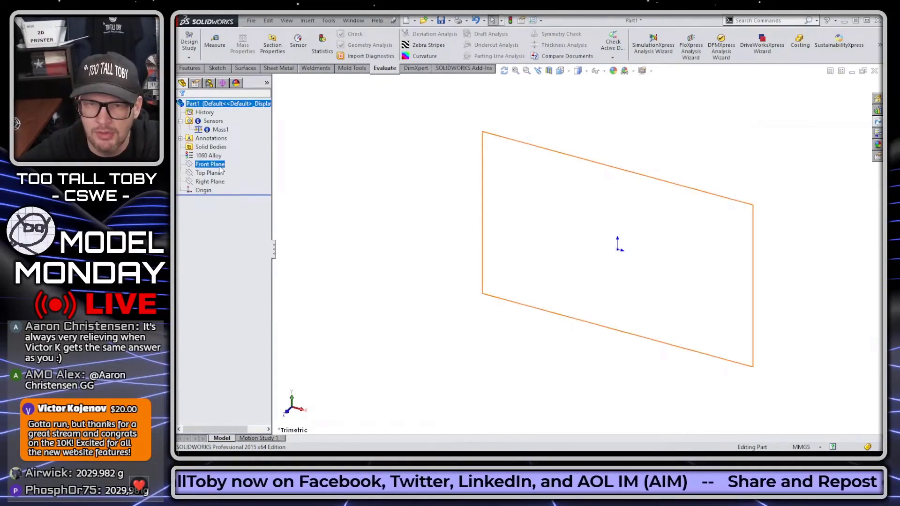
Start a sketch on the Right Plane
left_click(219, 182)
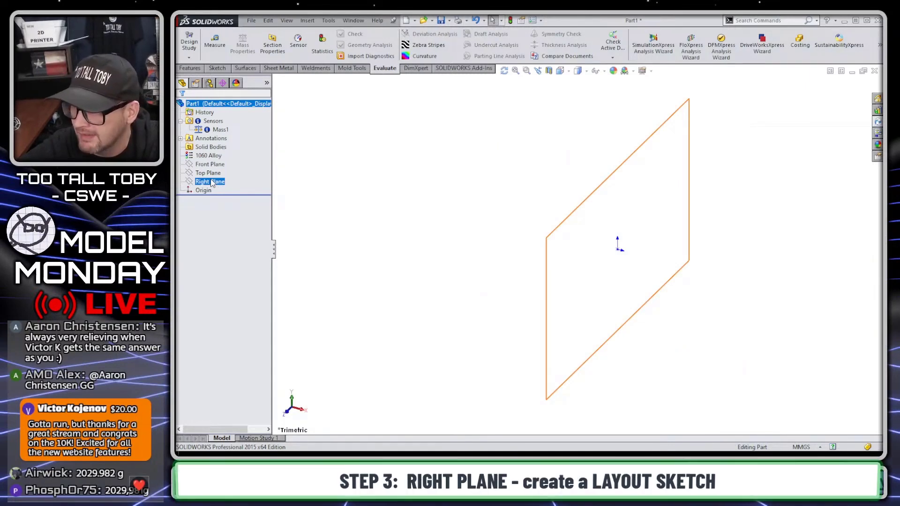
left_click(217, 165)
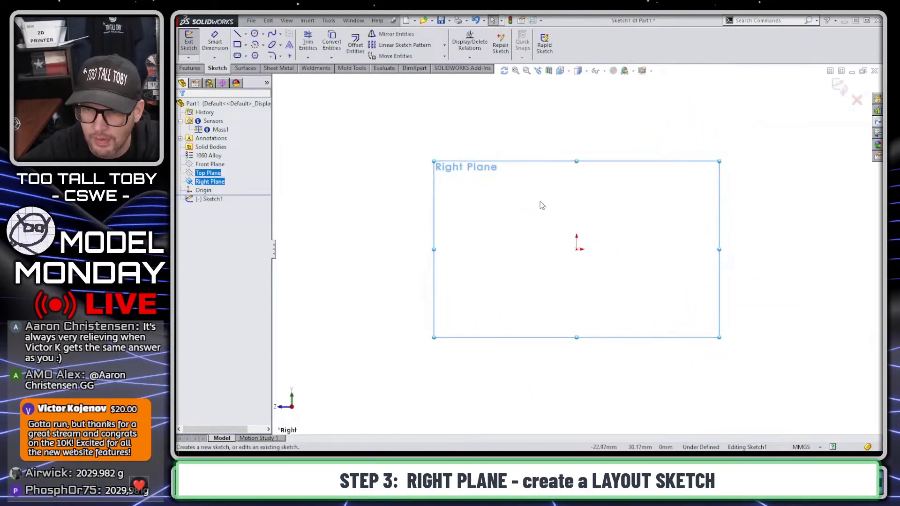
key("s")
left_click(561, 218)
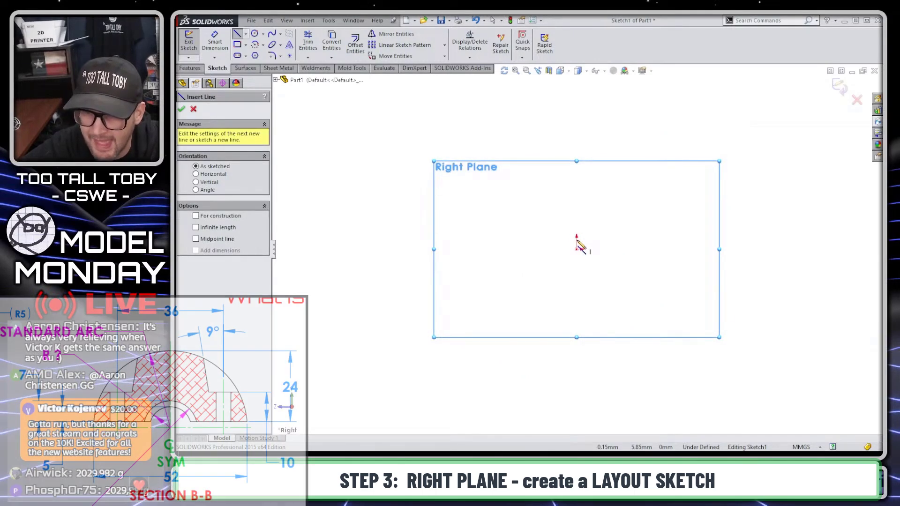
left_click(577, 249)
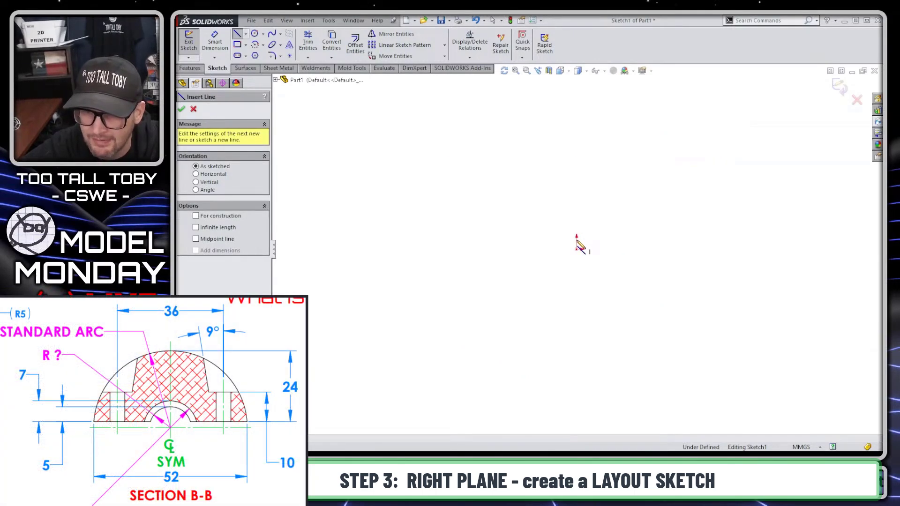
left_click(577, 188)
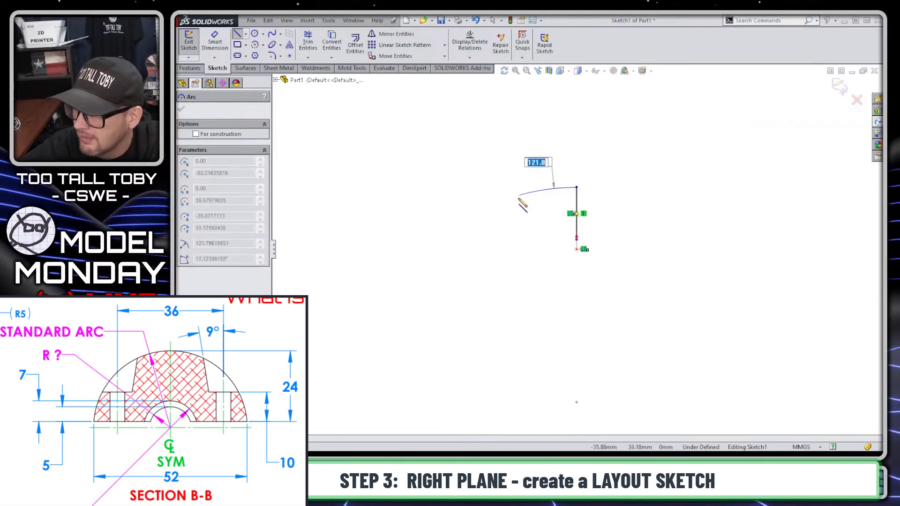
left_click(496, 240)
left_click(579, 243)
key("Escape")
left_click(578, 209)
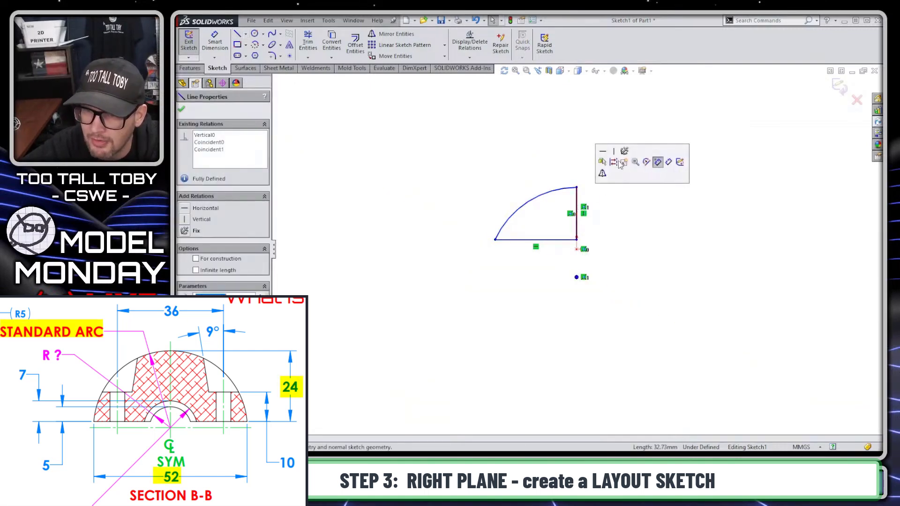
left_click(559, 226)
left_click_drag(603, 170, 453, 273)
key("Delete")
Sketch a closed half profile above the origin: a vertical line, an arc sweeping outward, and a horizontal base line about 108 mm long
key("s")
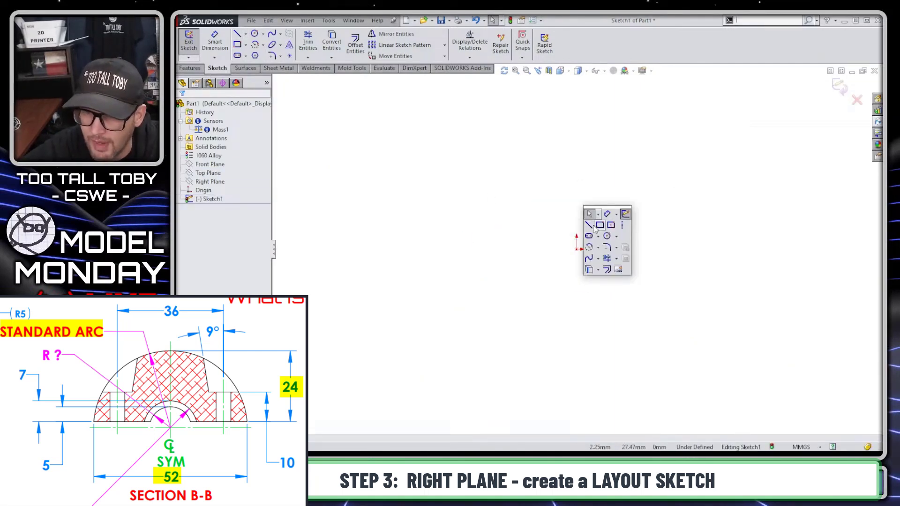
left_click(589, 226)
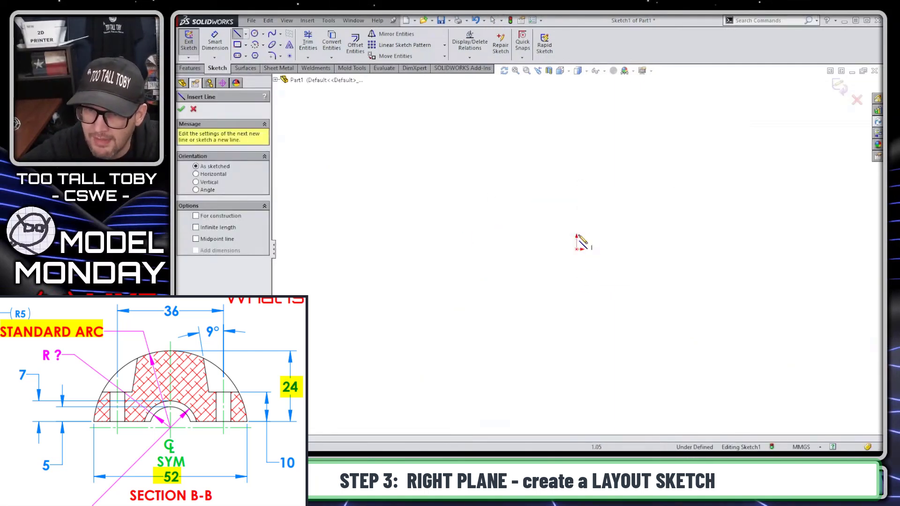
left_click(576, 230)
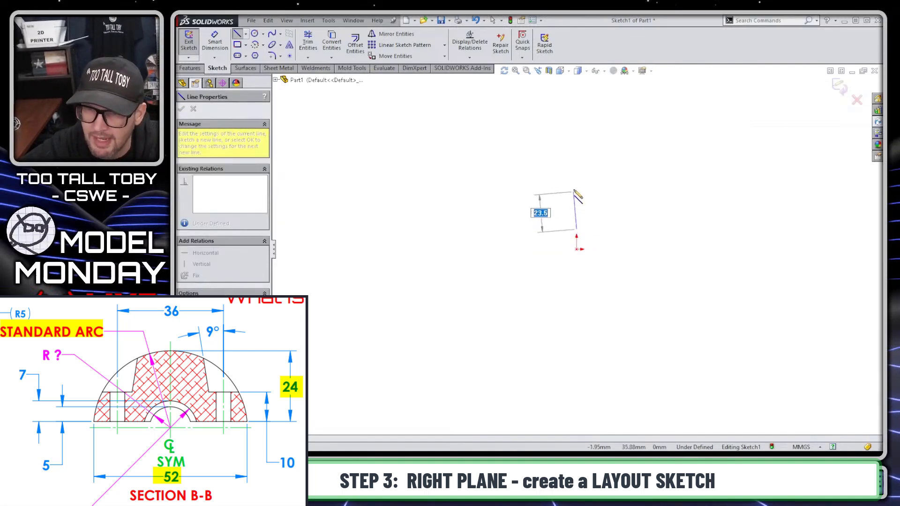
left_click(577, 168)
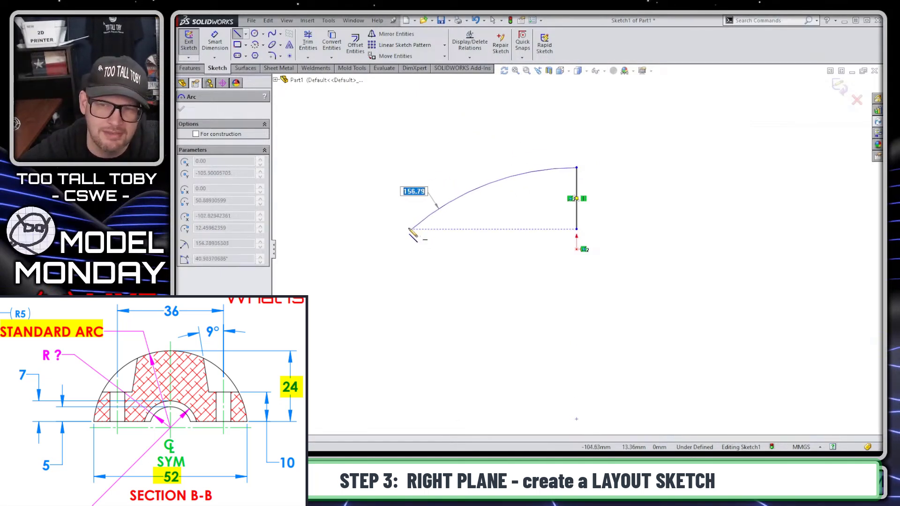
left_click(404, 229)
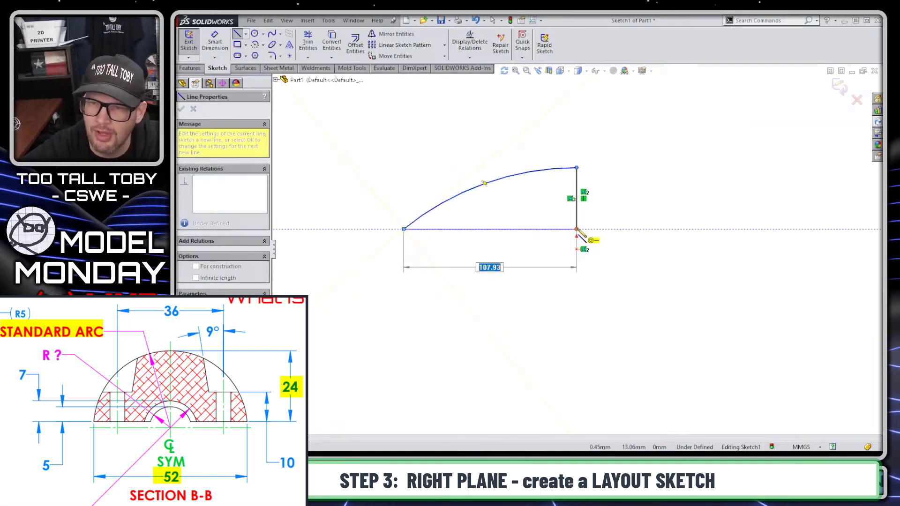
left_click(576, 230)
key("Escape")
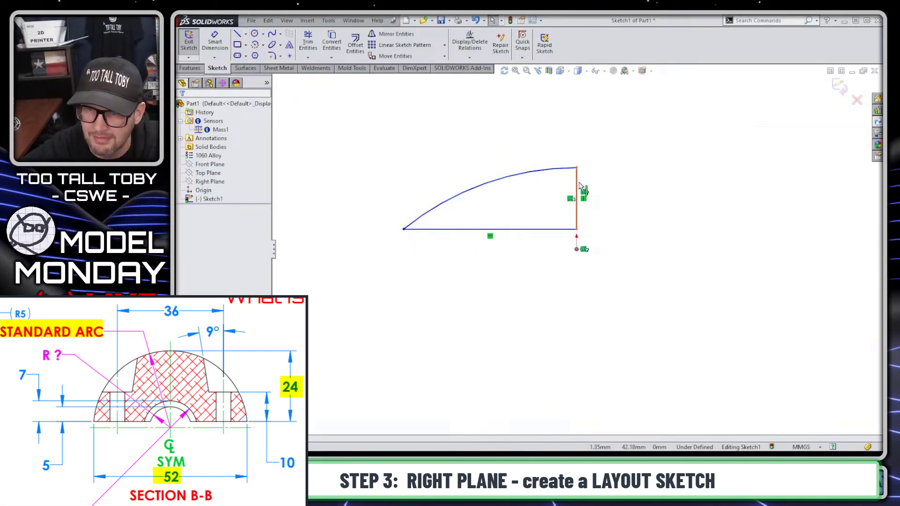
Make the vertical line construction geometry and mirror the arc and base line about it
left_click(580, 187)
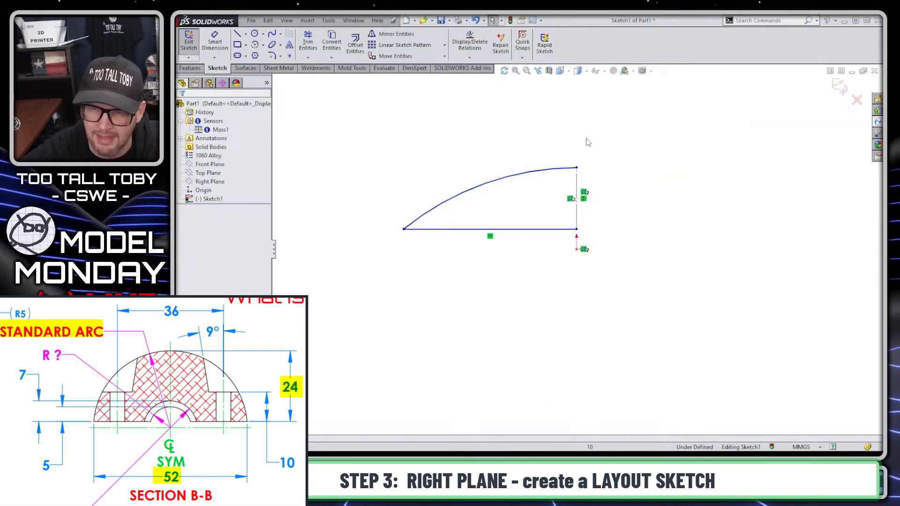
mouse_move(648, 134)
left_mouse_down()
mouse_move(355, 266)
mouse_move(351, 285)
mouse_move(353, 276)
left_mouse_up()
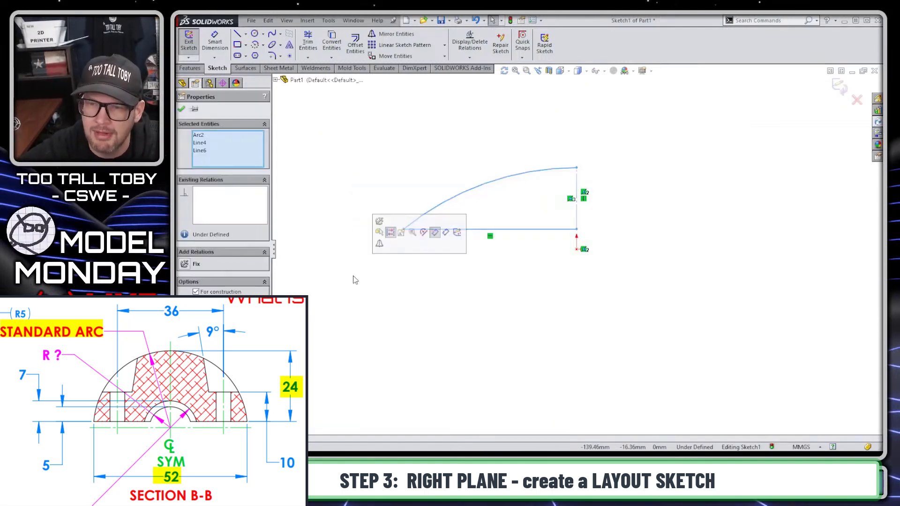
left_click(379, 245)
Dimension the full horizontal base line of the profile to 52 mm
key("s")
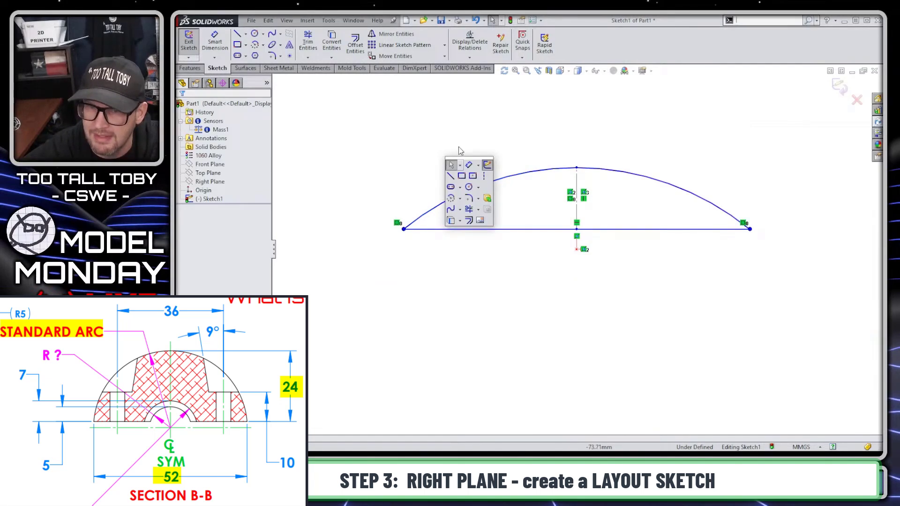
left_click(470, 167)
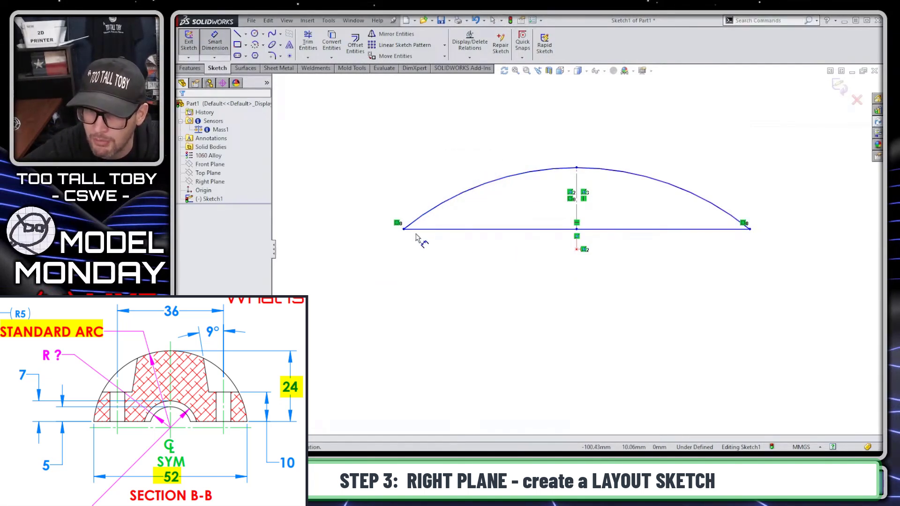
left_click(458, 229)
left_click(581, 311)
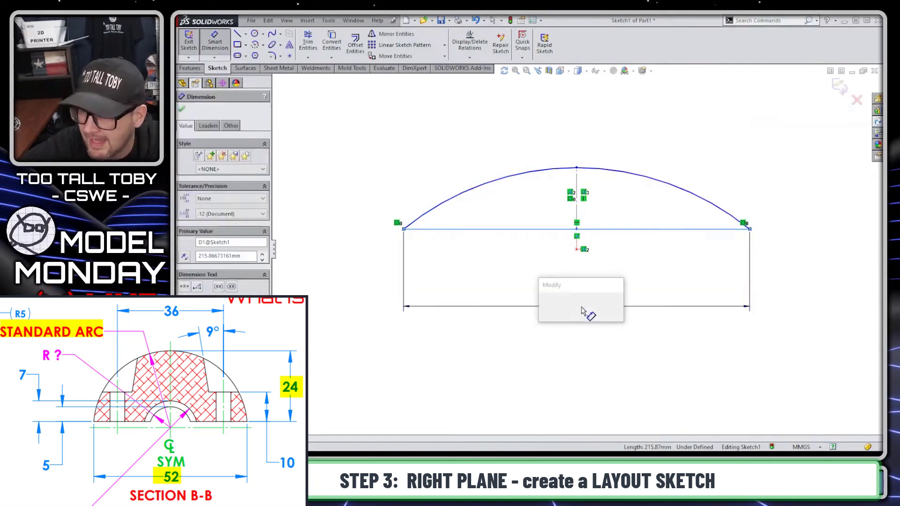
type("52")
key("Return")
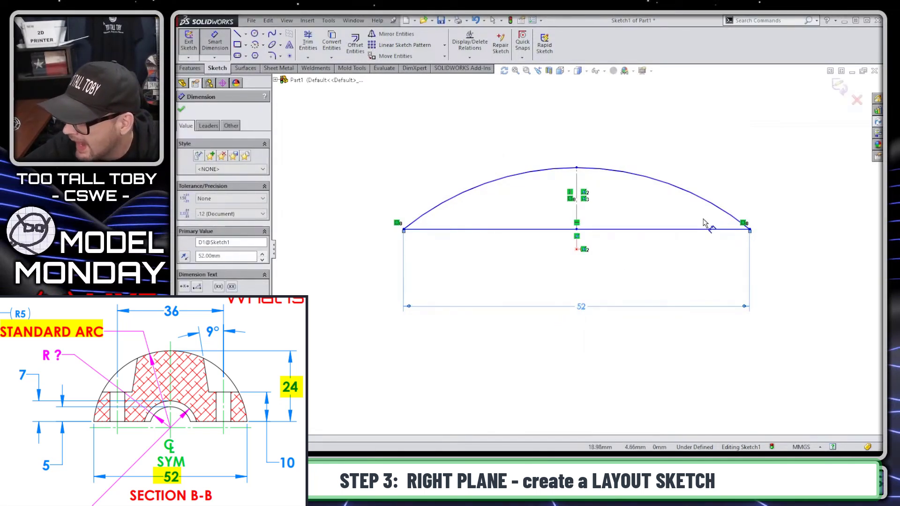
Dimension the height from the base line to the arc's upper tangent point as 24 mm
left_click(651, 230)
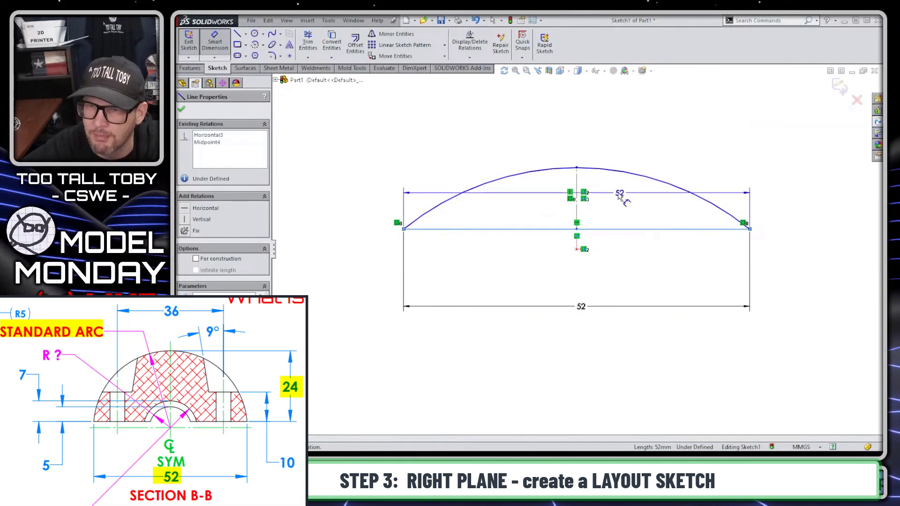
left_click(597, 169)
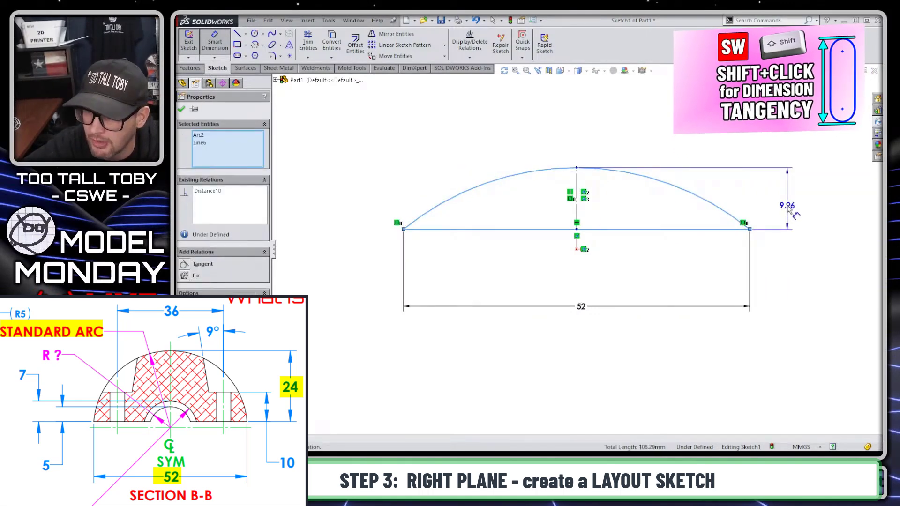
left_click(784, 199)
type("24")
key("Return")
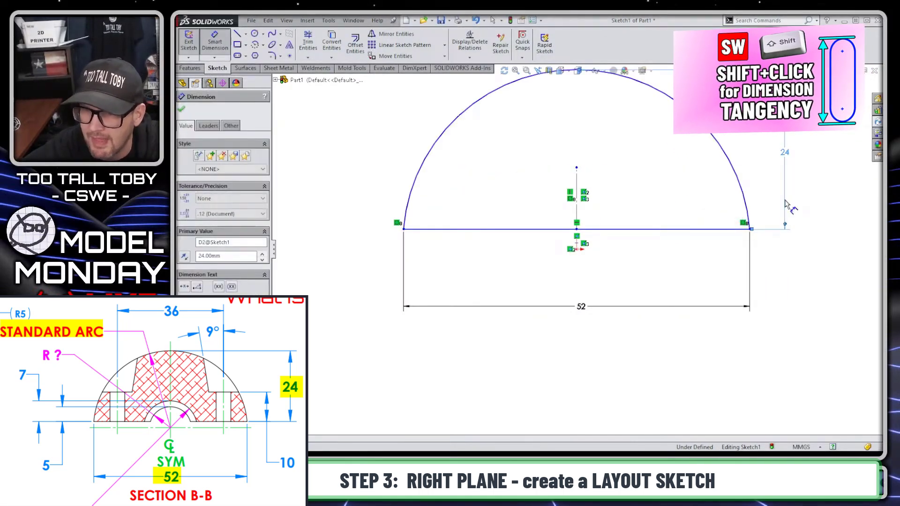
key("f")
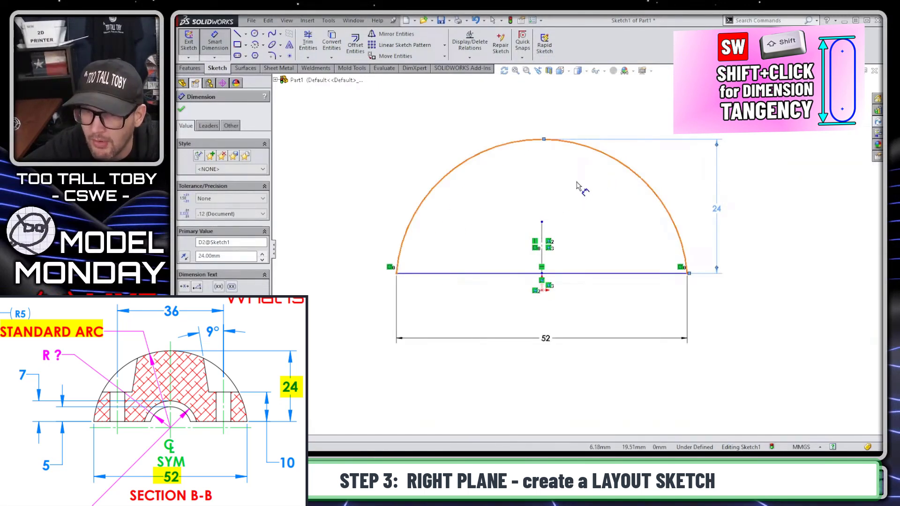
key("Escape")
Add a concentric relation between the arc and the origin
scroll(583, 180, "down", 1)
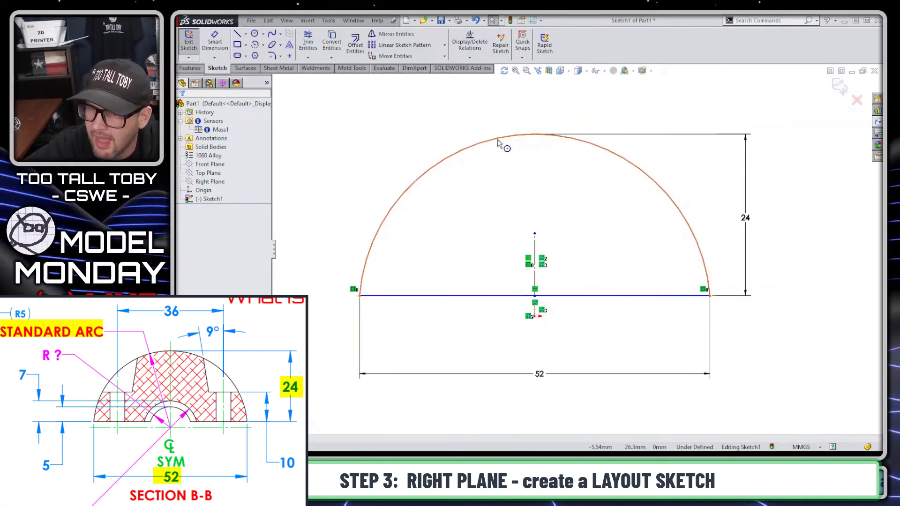
left_click(474, 149)
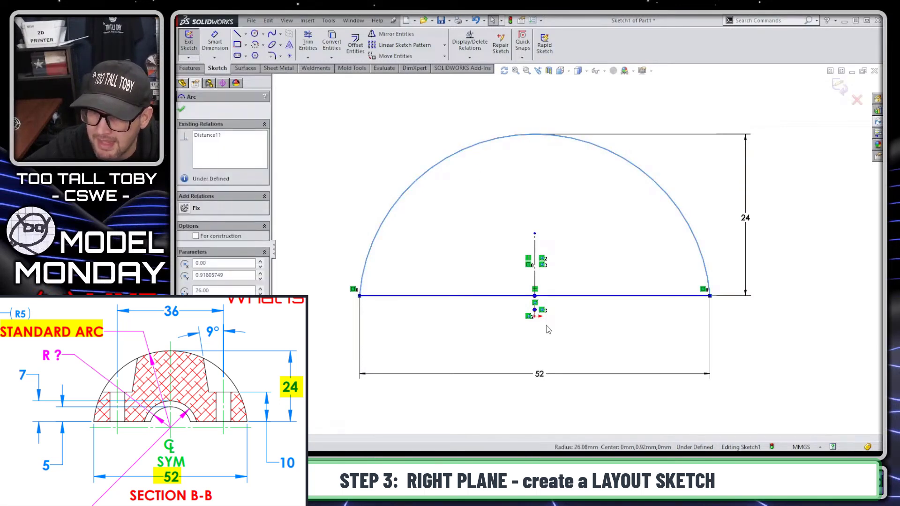
left_click(534, 316, "ctrl")
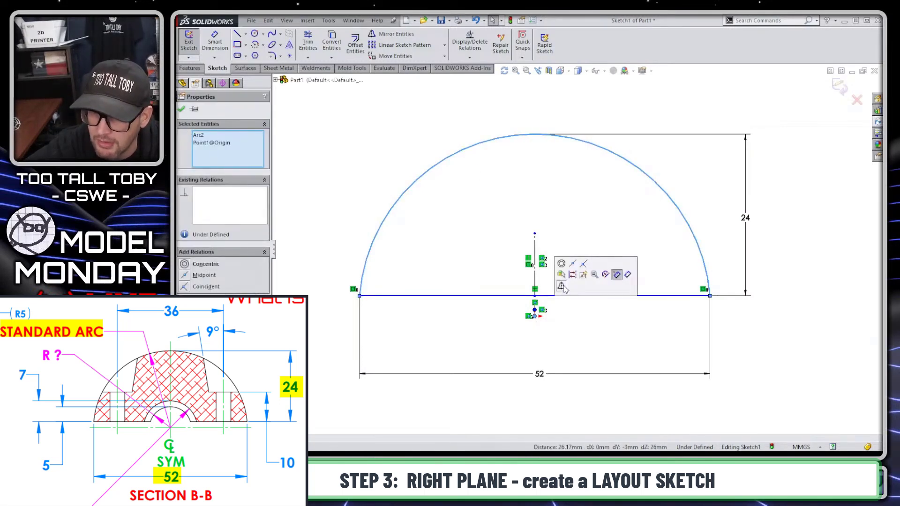
left_click(561, 264)
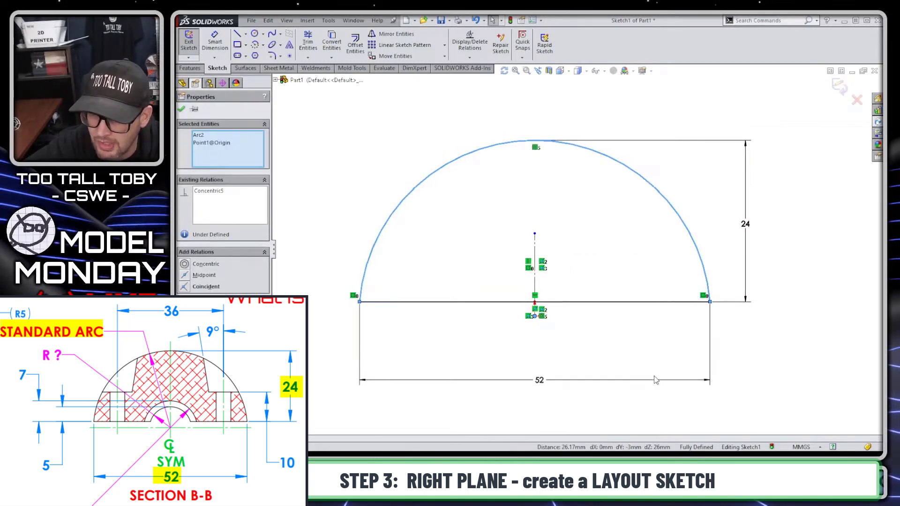
left_click(609, 360)
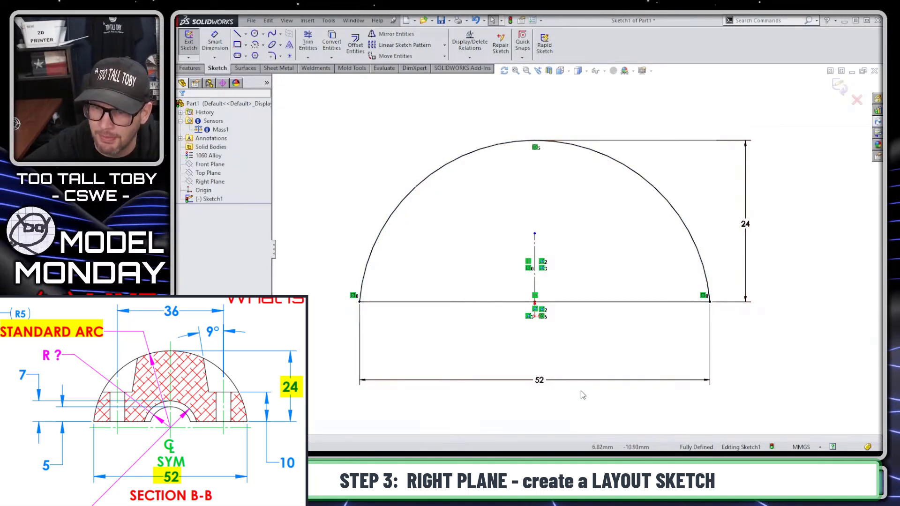
Finish the Right Plane sketch and rename it LAYOUT SKETCH
scroll(532, 303, "down", 5)
key("f")
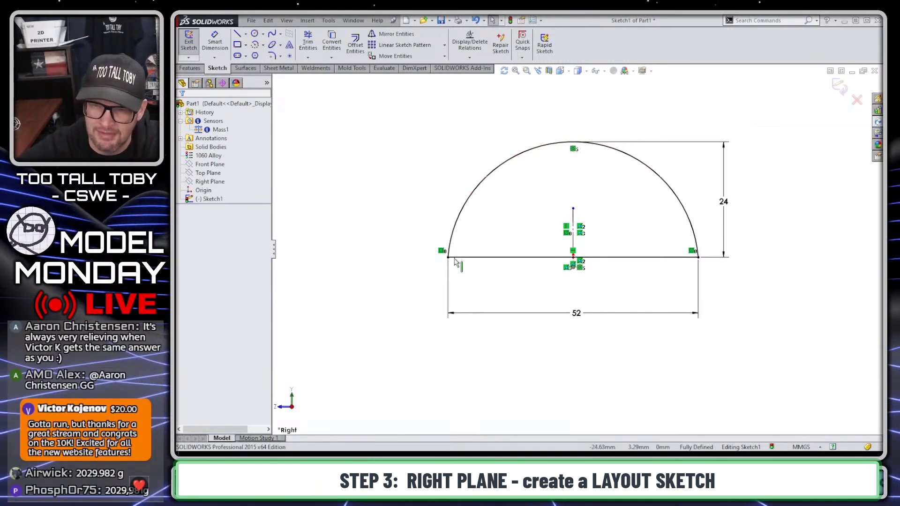
left_click(839, 87)
left_click(212, 199)
left_click(212, 198)
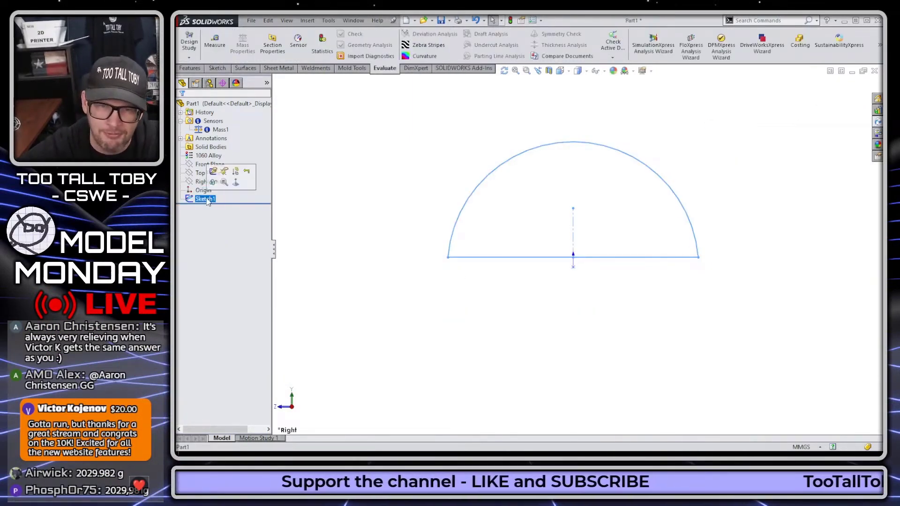
type("LAYOUT SKETCH")
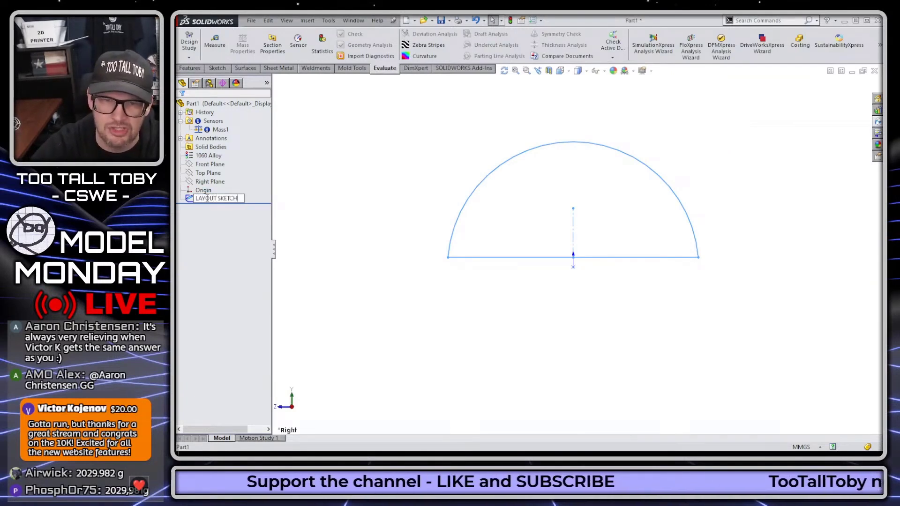
key("Return")
Change the sketch color of LAYOUT SKETCH to magenta
mouse_move(362, 169)
middle_mouse_down()
mouse_move(538, 213)
mouse_move(589, 215)
mouse_move(386, 241)
middle_mouse_up()
right_click(230, 200)
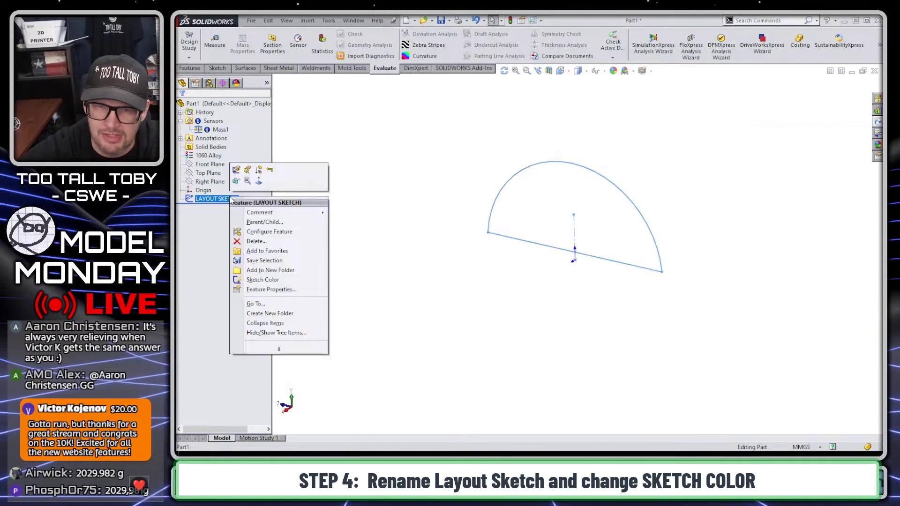
left_click(262, 280)
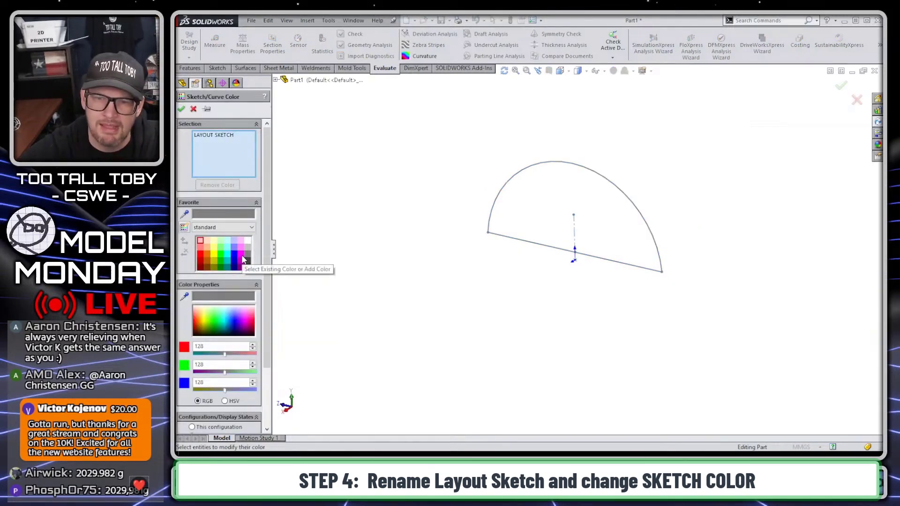
left_click(241, 254)
left_click(181, 110)
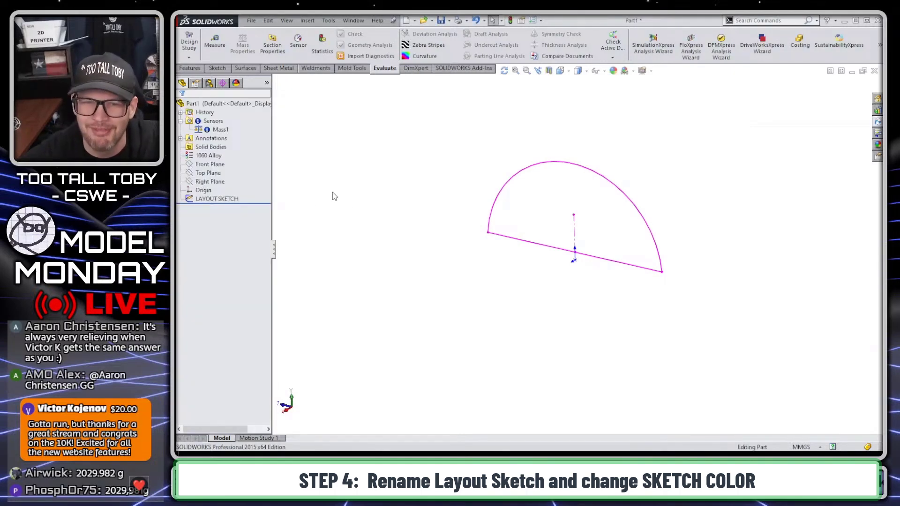
Edit LAYOUT SKETCH to extend the vertical construction line's upper endpoint to the arc's midpoint, and exit the sketch
right_click(233, 202)
left_click(244, 172)
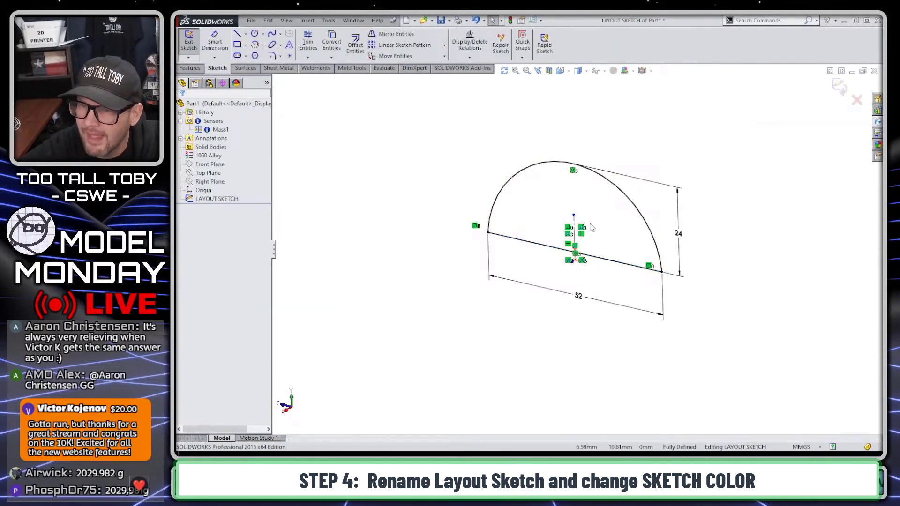
mouse_move(572, 216)
left_mouse_down()
mouse_move(585, 189)
mouse_move(572, 164)
left_mouse_up()
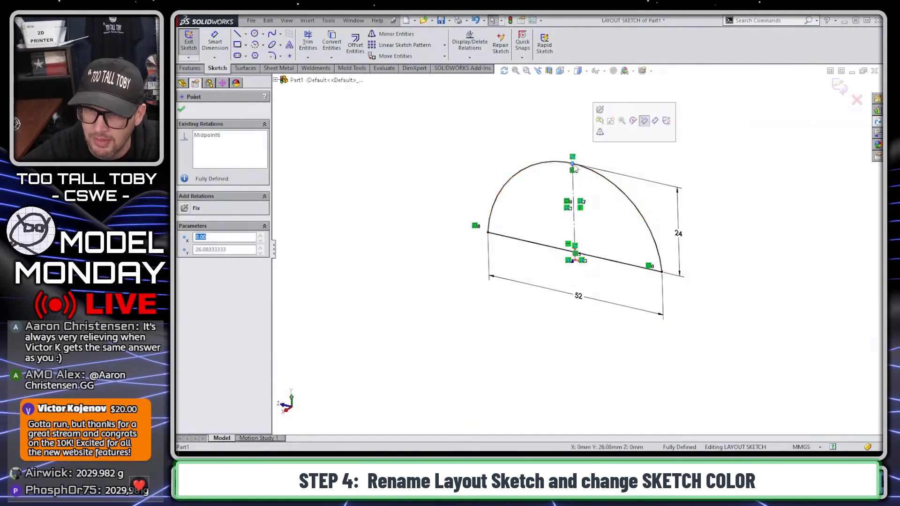
left_click(515, 148)
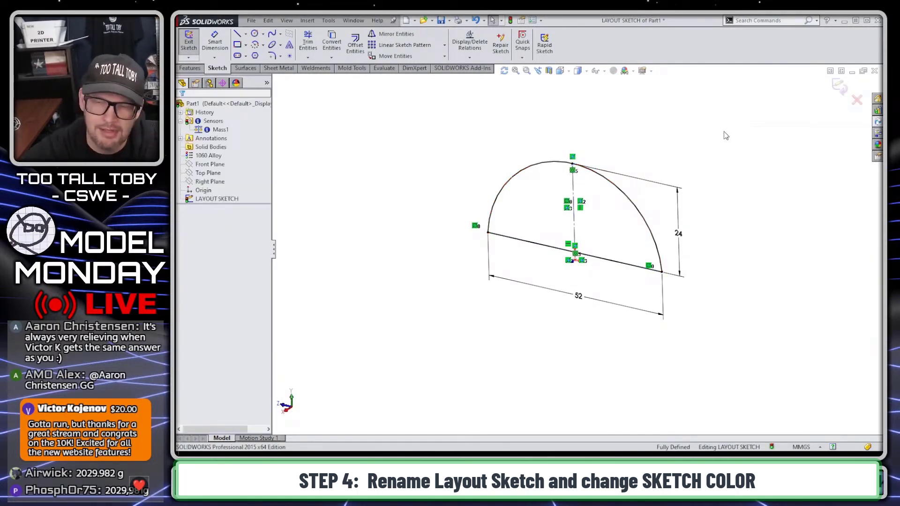
left_click(840, 88)
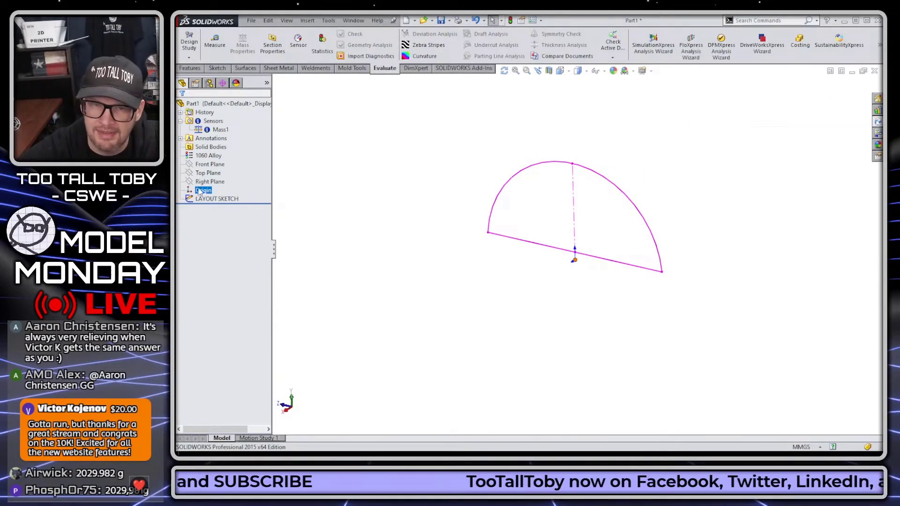
Start a sketch on the Front Plane and draw a horizontal line about 46 mm long from the midpoint of the layout's base line
left_click(202, 157)
left_click(206, 164)
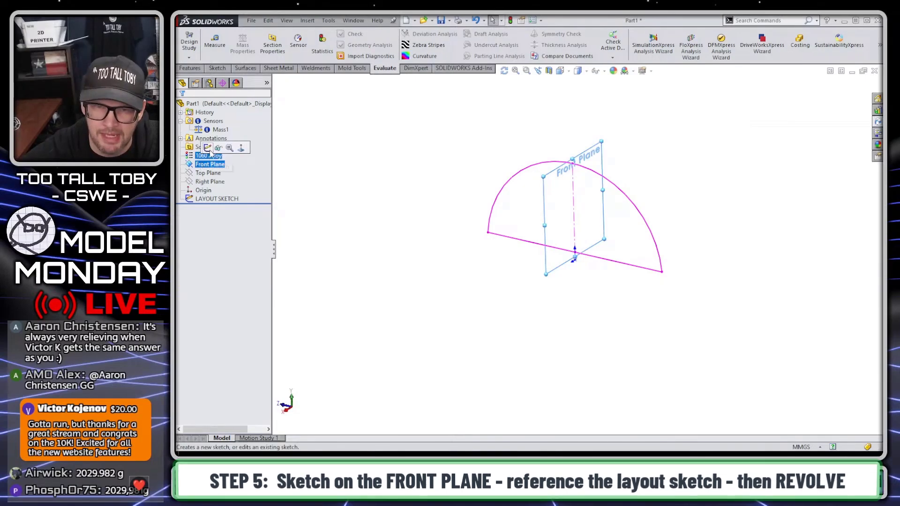
left_click(220, 153)
key("s")
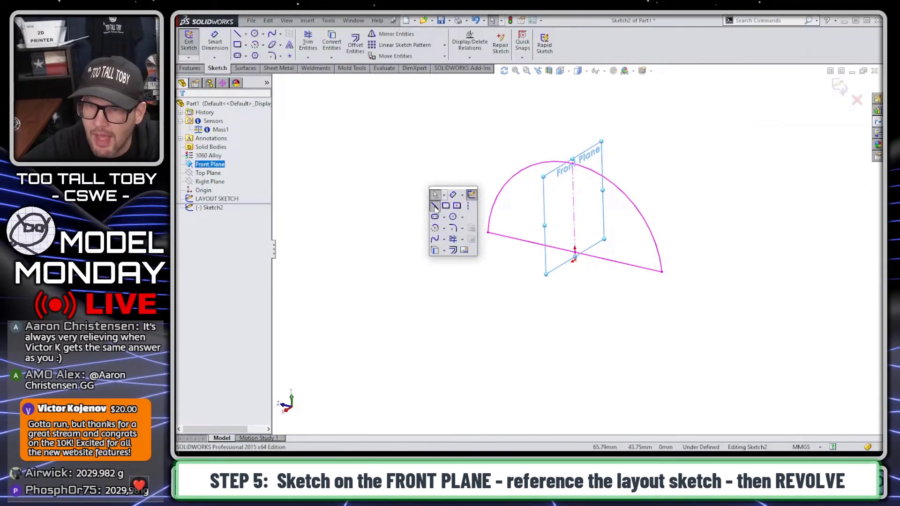
left_click(438, 208)
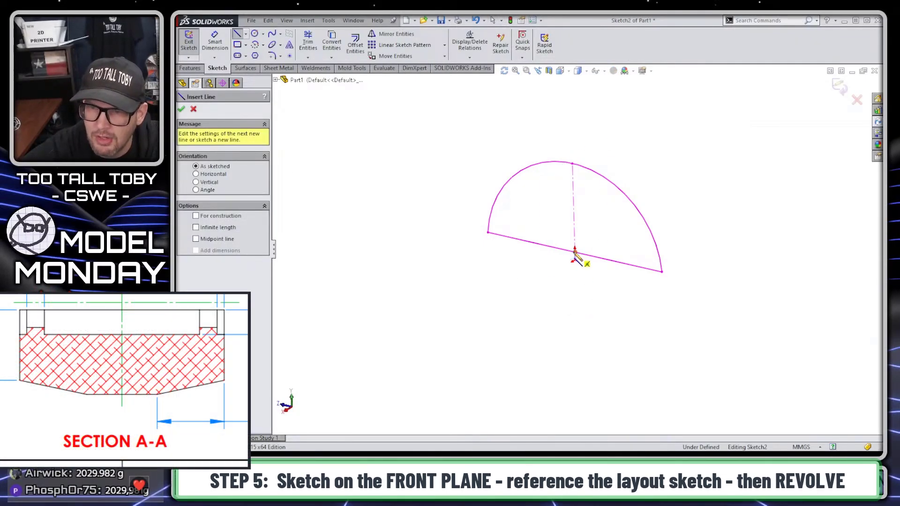
left_click(575, 253)
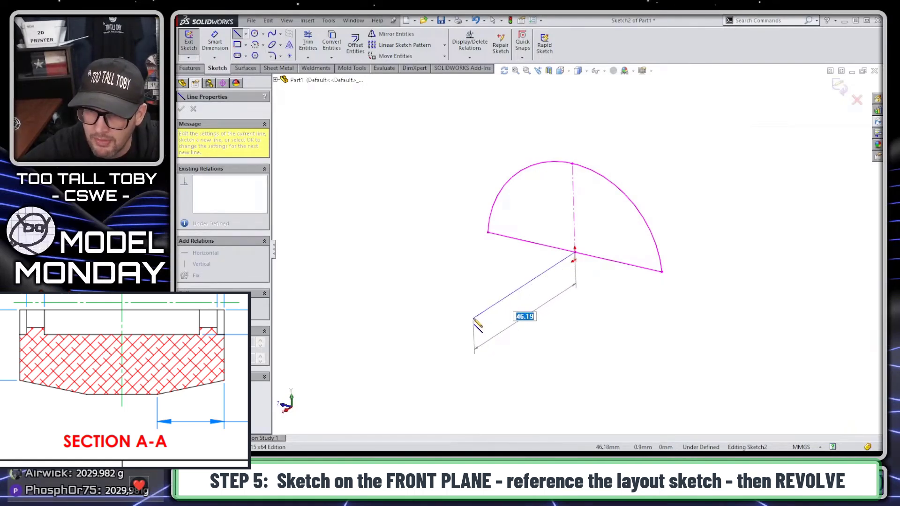
left_click(472, 316)
key("Escape")
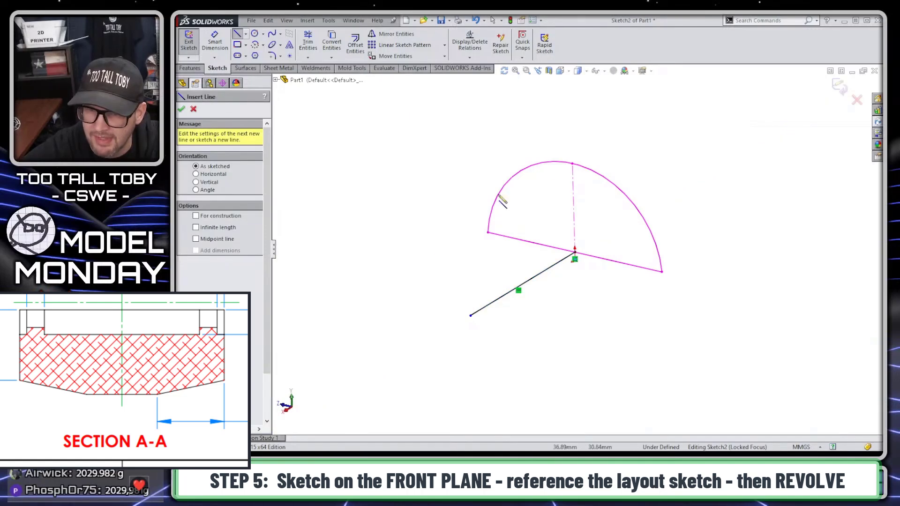
Draw a horizontal line about 41 mm, a sloped line about 29 mm and a vertical line from the arc's midpoint, joining them to the base line
left_click(572, 164)
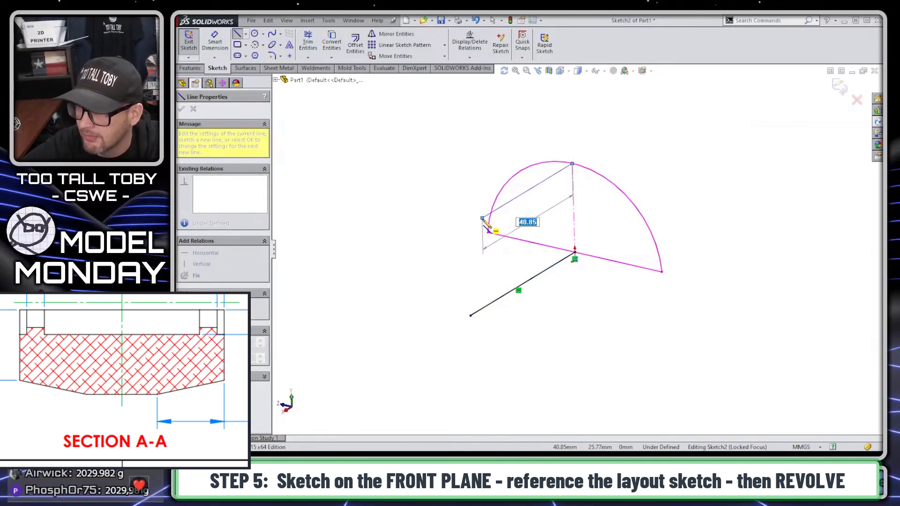
left_click(482, 218)
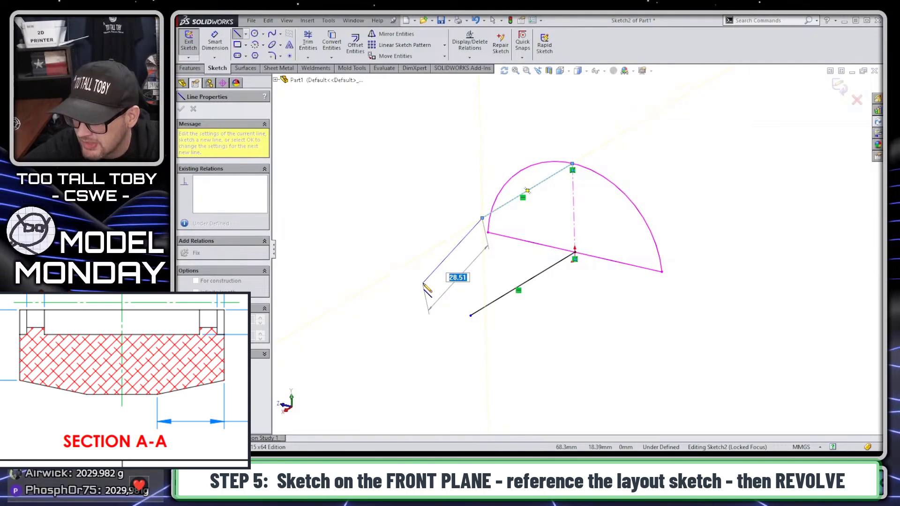
left_click(423, 283)
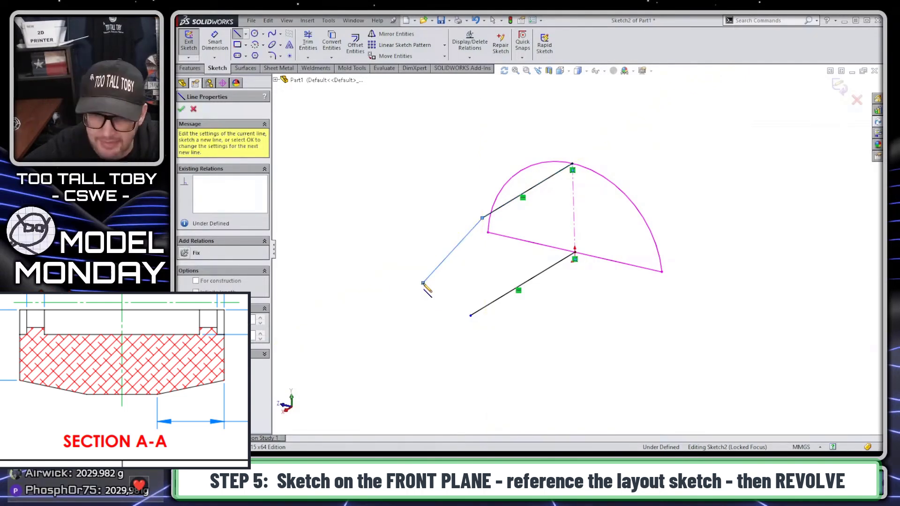
left_click(424, 343)
key("Escape")
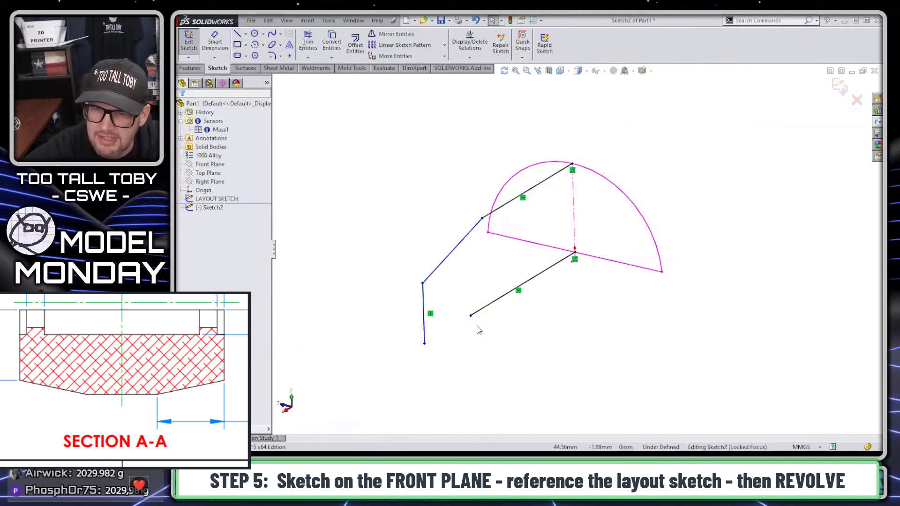
left_click_drag(472, 317, 425, 345)
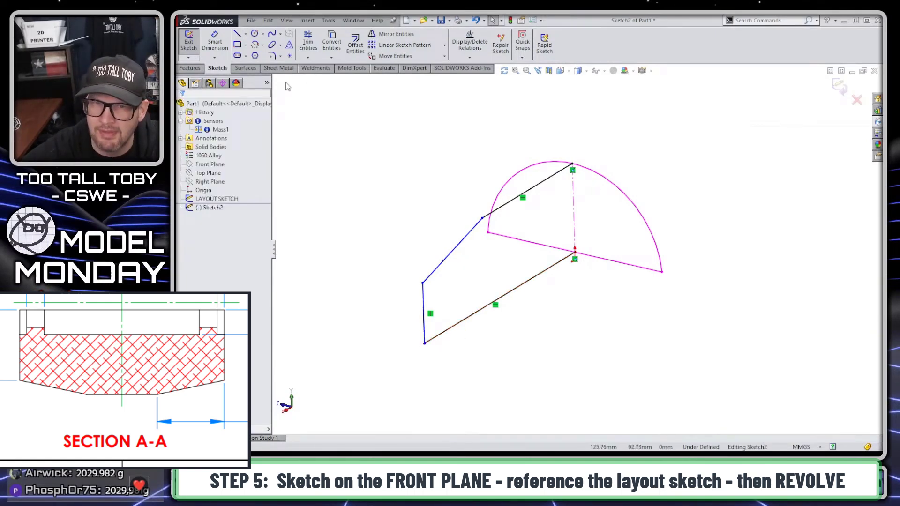
Draw a horizontal centerline about 77 mm long from the origin, below the profile's base line
left_click(245, 34)
left_click(255, 56)
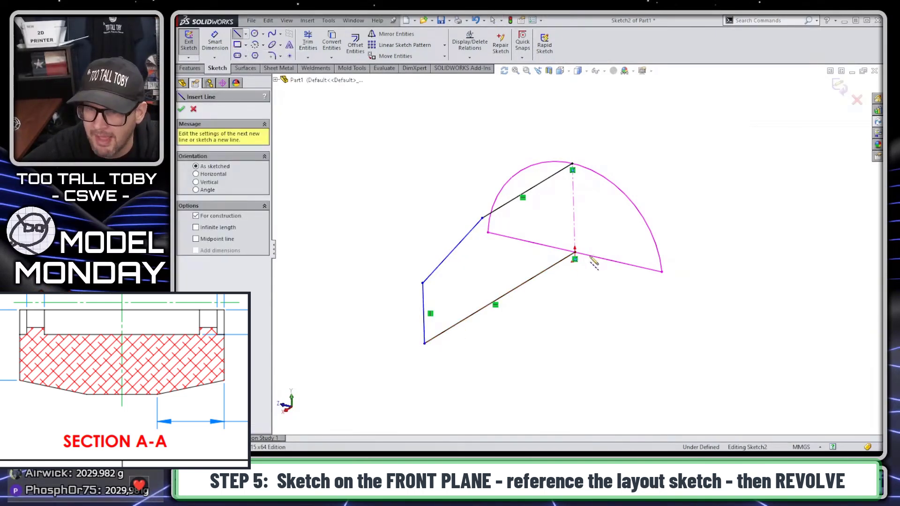
scroll(580, 267, "down", 4)
left_click(571, 246)
scroll(572, 247, "up", 5)
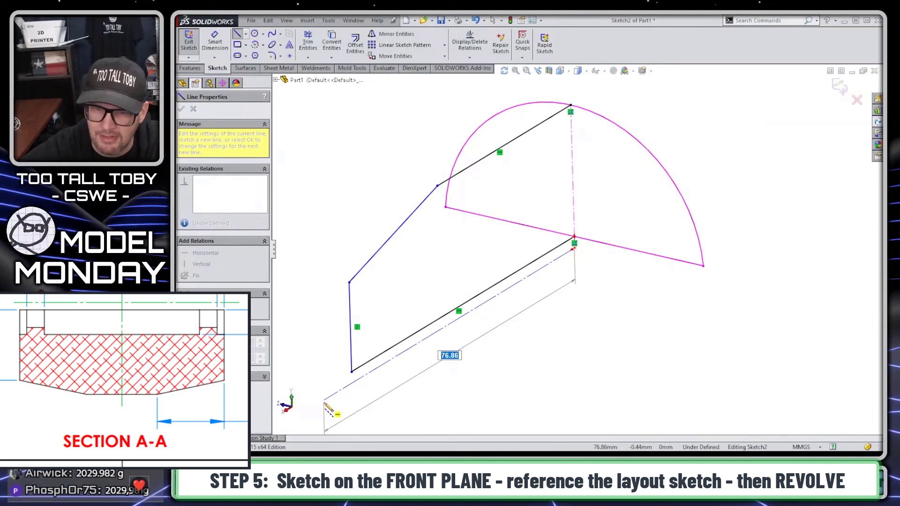
left_click(324, 400)
key("Escape")
mouse_move(637, 287)
middle_mouse_down()
mouse_move(605, 263)
mouse_move(588, 301)
mouse_move(475, 264)
mouse_move(498, 212)
mouse_move(532, 203)
mouse_move(576, 214)
middle_mouse_up()
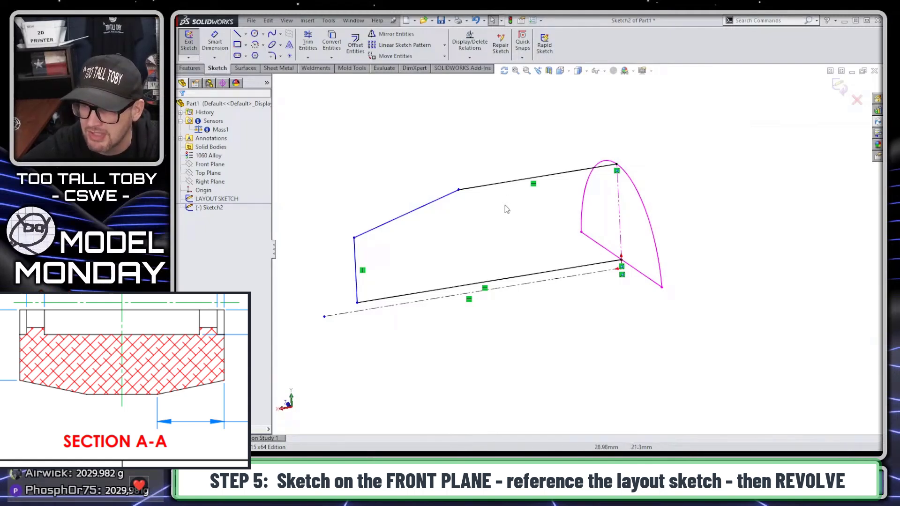
Dimension the profile's outer vertical line to 20 mm
key("ctrl+1")
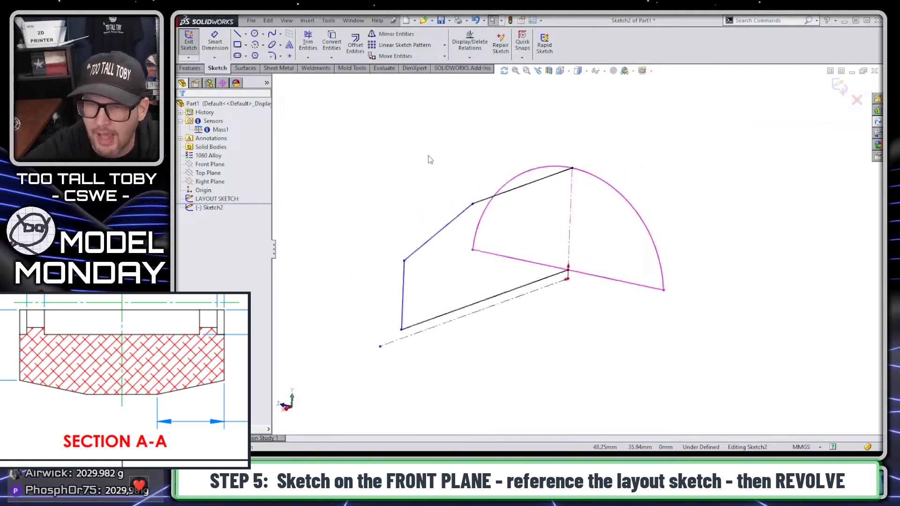
key("s")
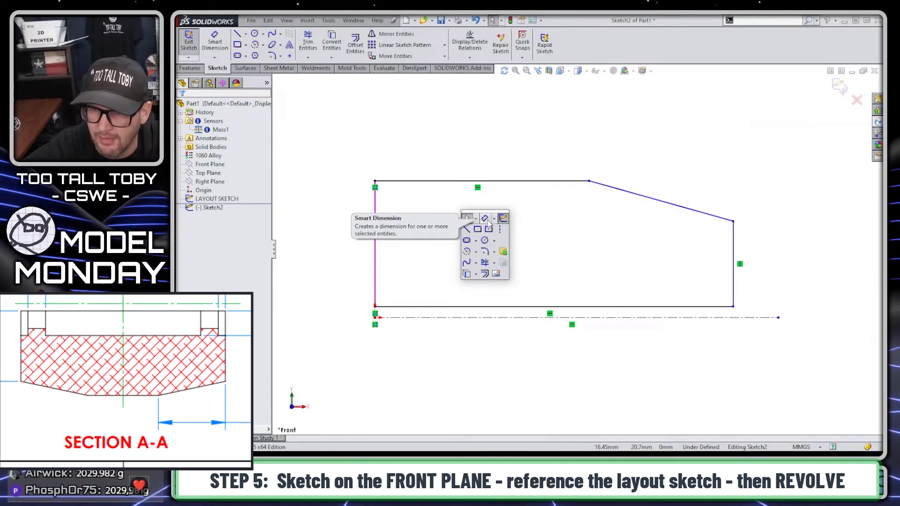
left_click(484, 218)
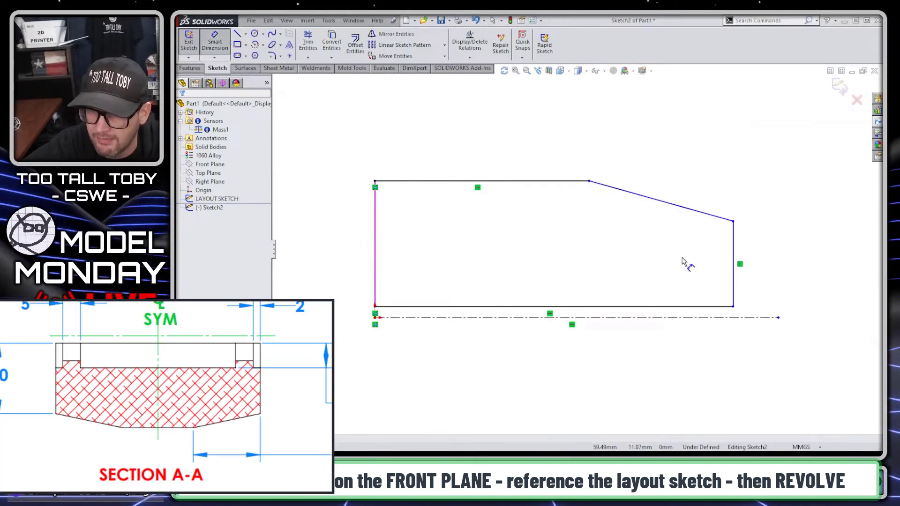
left_click(734, 283)
left_click(813, 268)
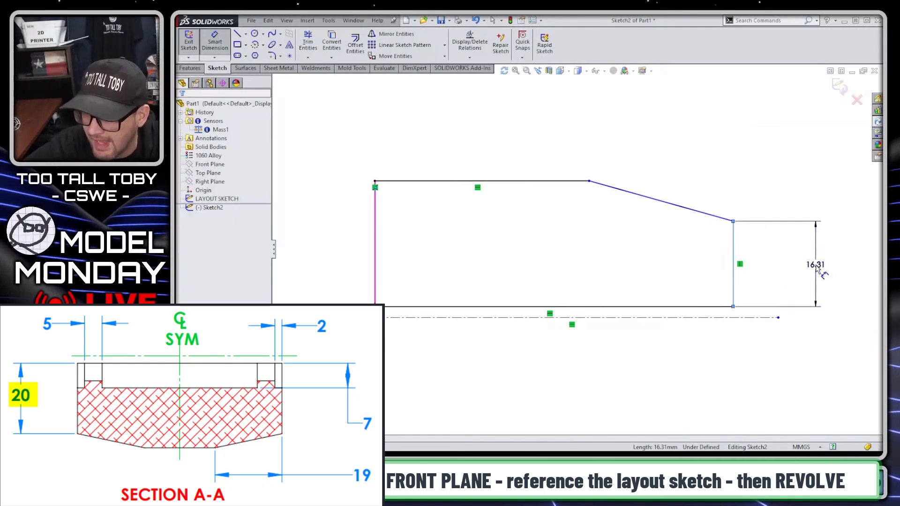
type("20")
key("Return")
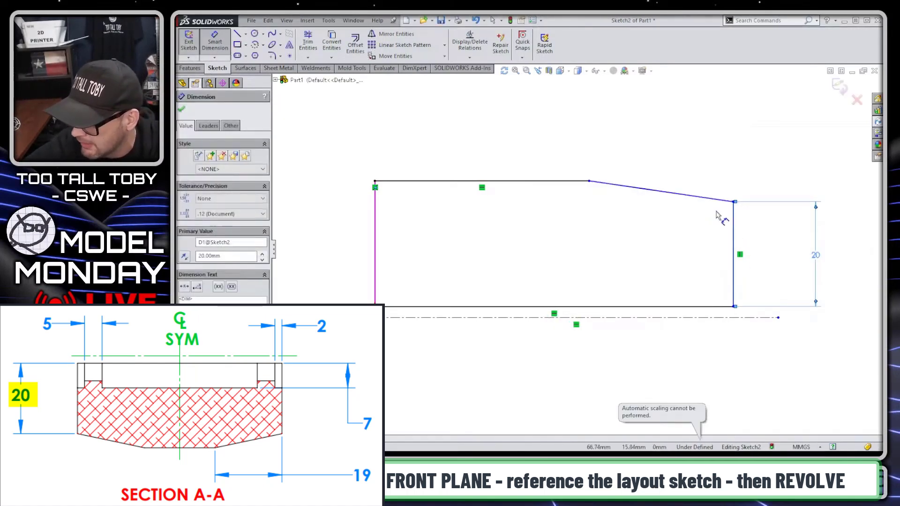
Dimension the horizontal distance between the outer vertical line and the start of the sloped line as 17 mm
left_click(735, 220)
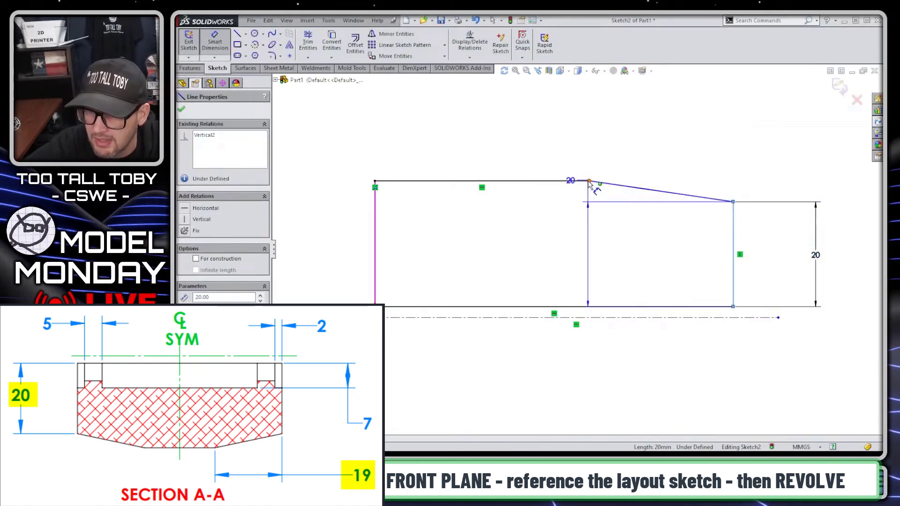
left_click(589, 181)
left_click(661, 134)
type("17")
key("Return")
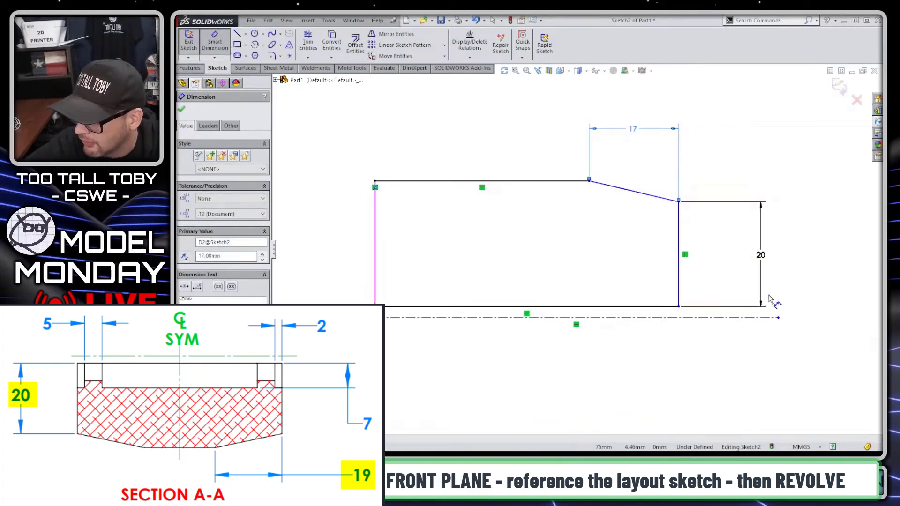
Draw a vertical centerline upward from the inner end of the profile's base line and mirror the half profile about it
key("z")
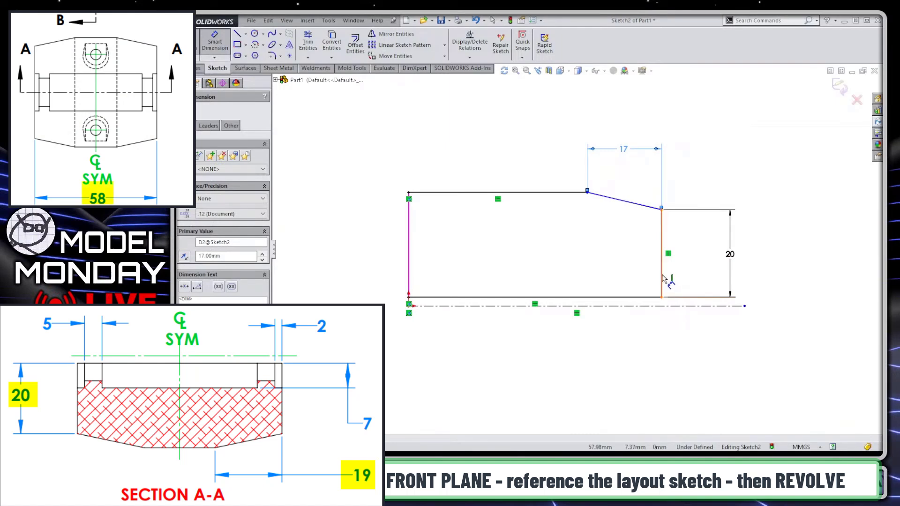
key("s")
left_click(508, 247)
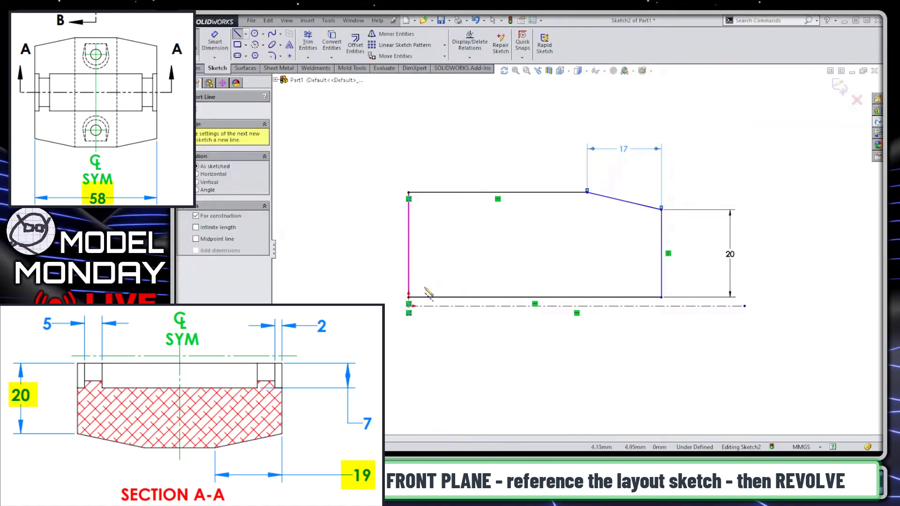
left_click(408, 297)
left_click(409, 161)
key("Escape")
left_click_drag(371, 101, 781, 313)
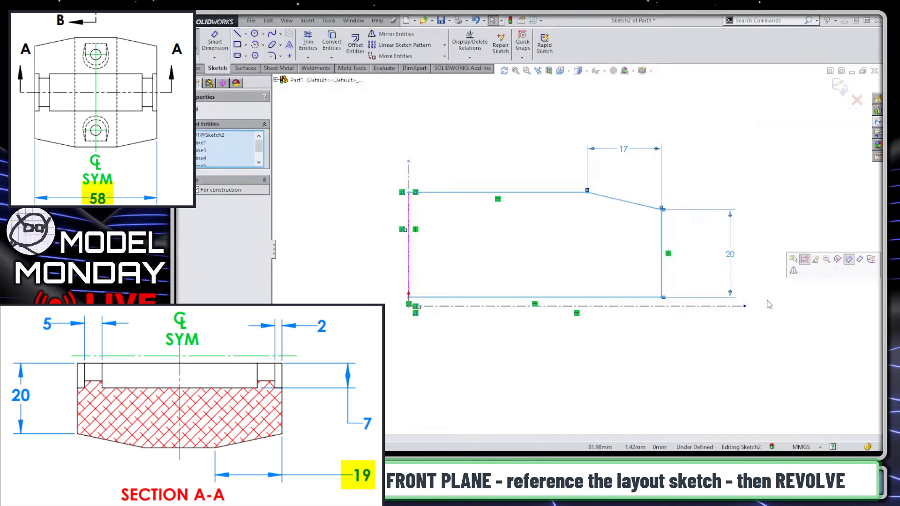
left_click(795, 263)
Dimension the full width of the mirrored profile's base line to 58 mm
key("f")
key("s")
left_click(515, 182)
left_click(392, 283)
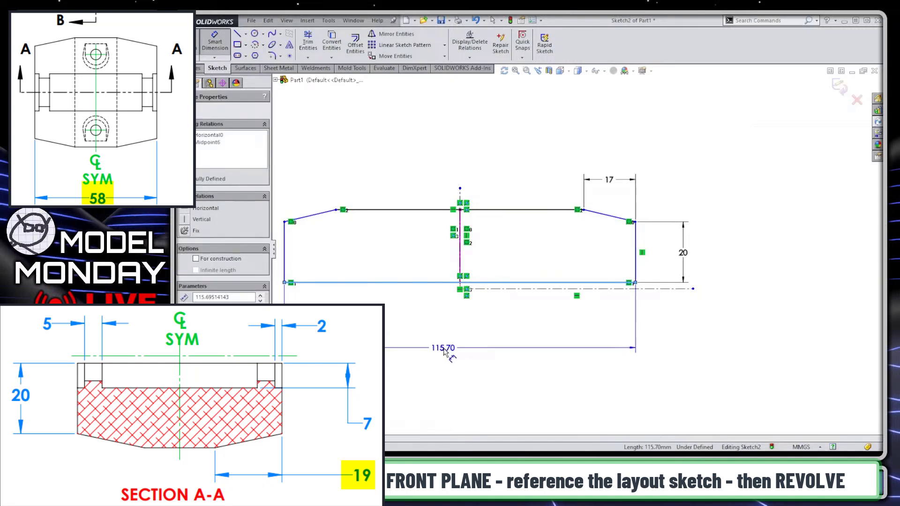
left_click(442, 347)
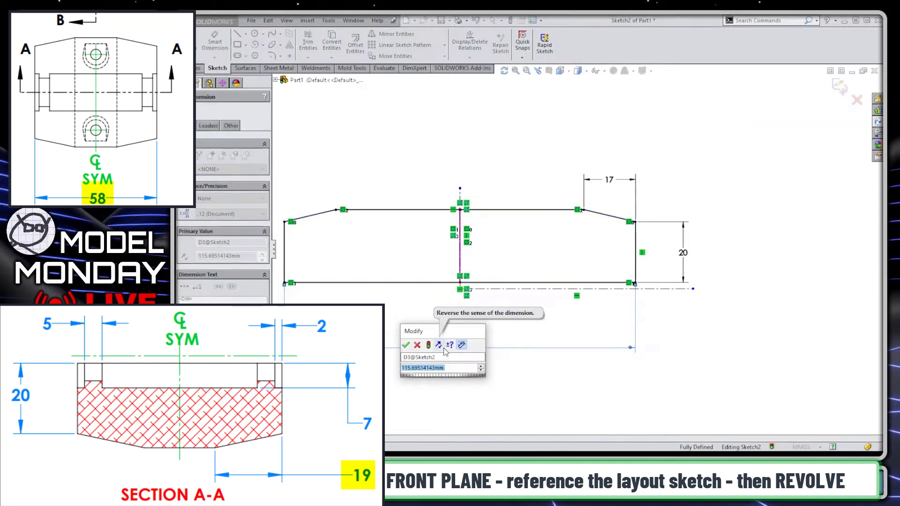
type("58")
key("Return")
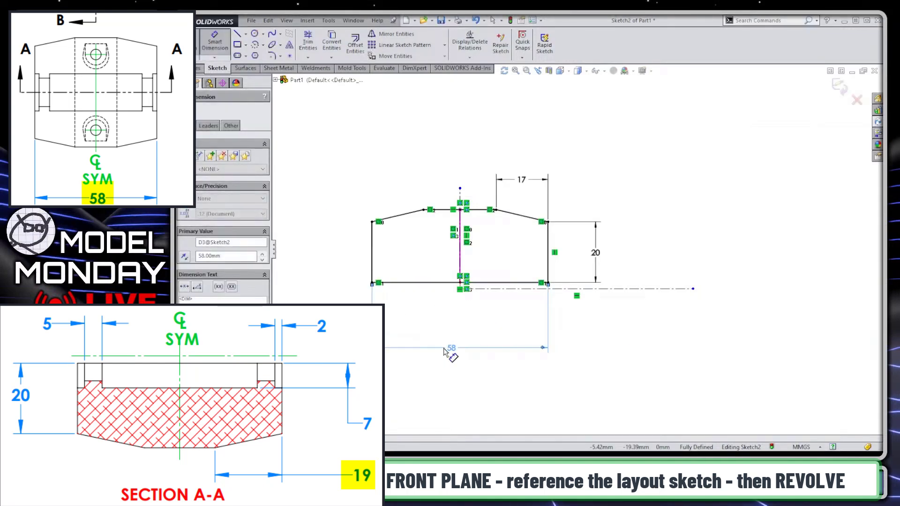
key("Escape")
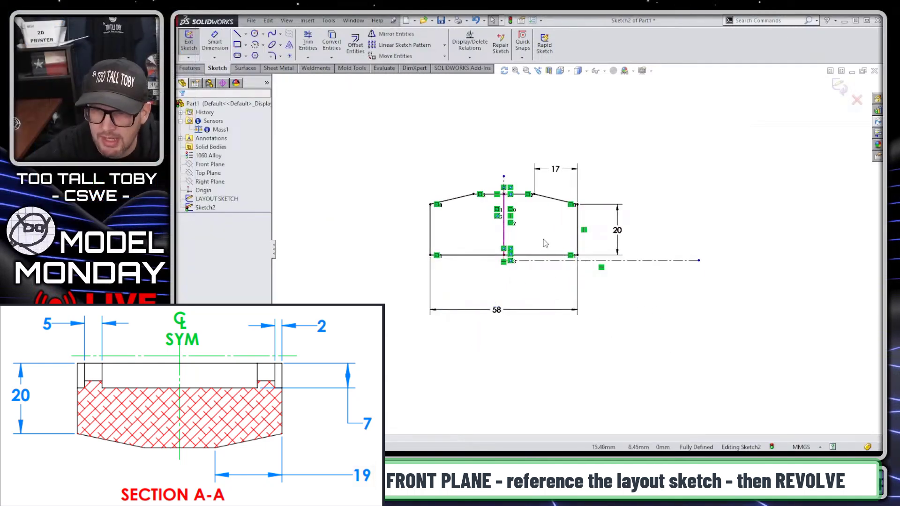
Revolve the closed profile 360 degrees about the horizontal centerline below its base line
scroll(553, 281, "down", 1)
mouse_move(488, 288)
middle_mouse_down()
mouse_move(528, 251)
mouse_move(473, 283)
mouse_move(506, 254)
middle_mouse_up()
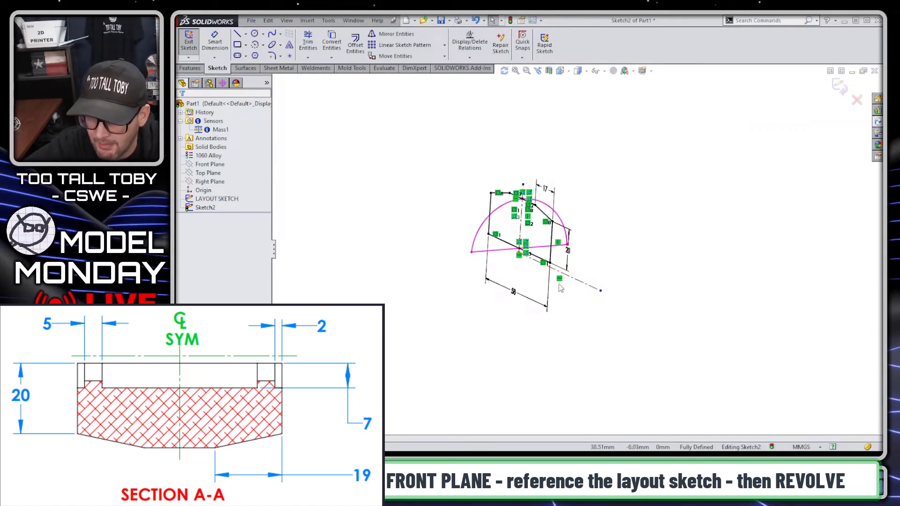
scroll(564, 290, "down", 3)
scroll(561, 208, "up", 1)
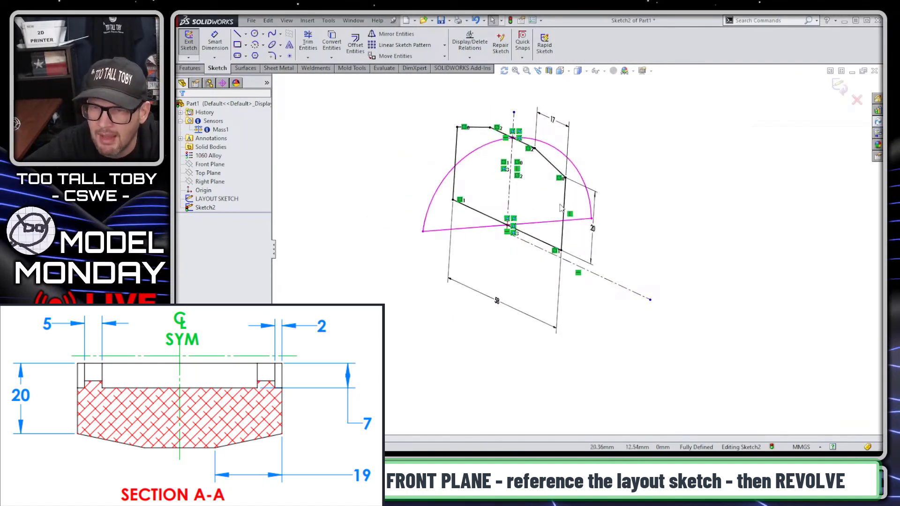
scroll(505, 216, "down", 3)
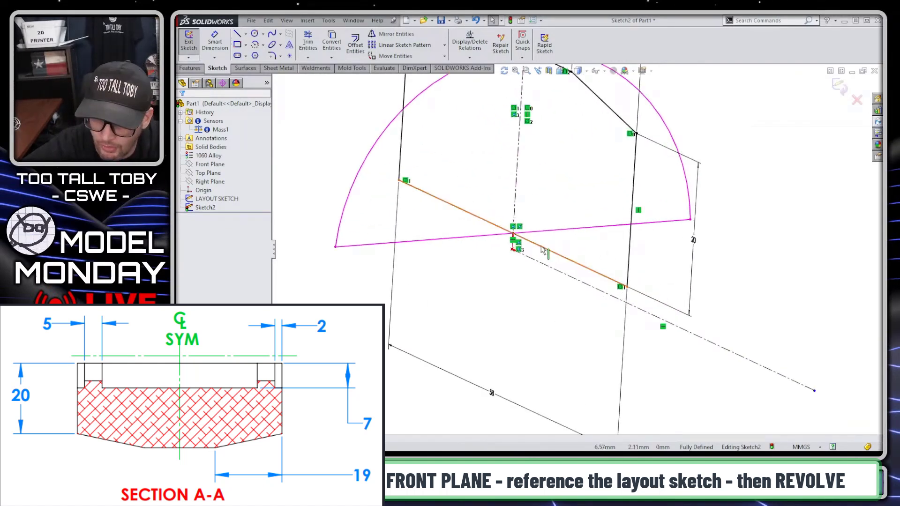
scroll(551, 255, "up", 3)
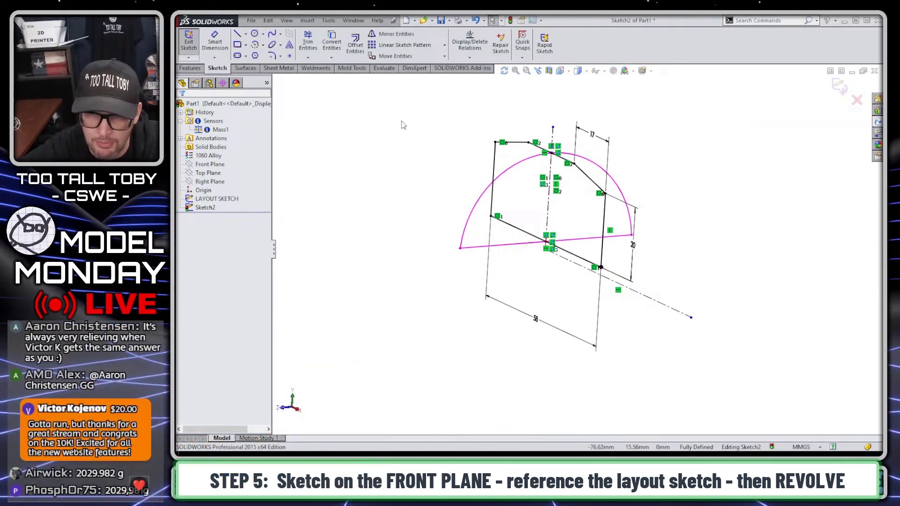
left_click(662, 303)
left_click(187, 67)
left_click(221, 44)
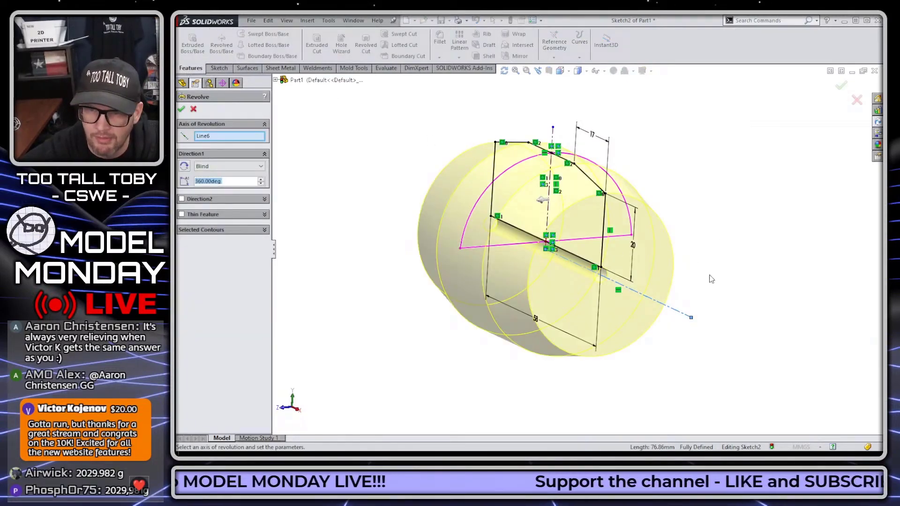
left_click(841, 86)
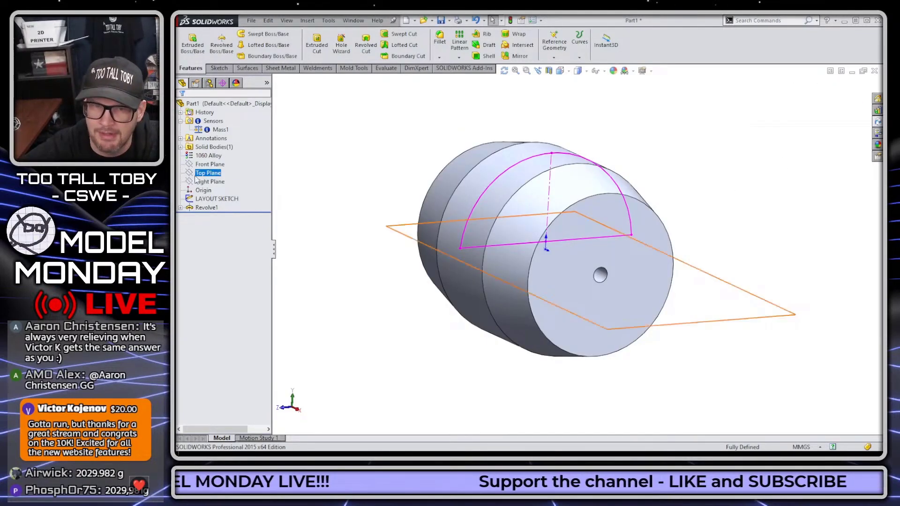
Start a sketch on the Right Plane and convert the layout sketch's lower horizontal line into it
left_click(210, 182)
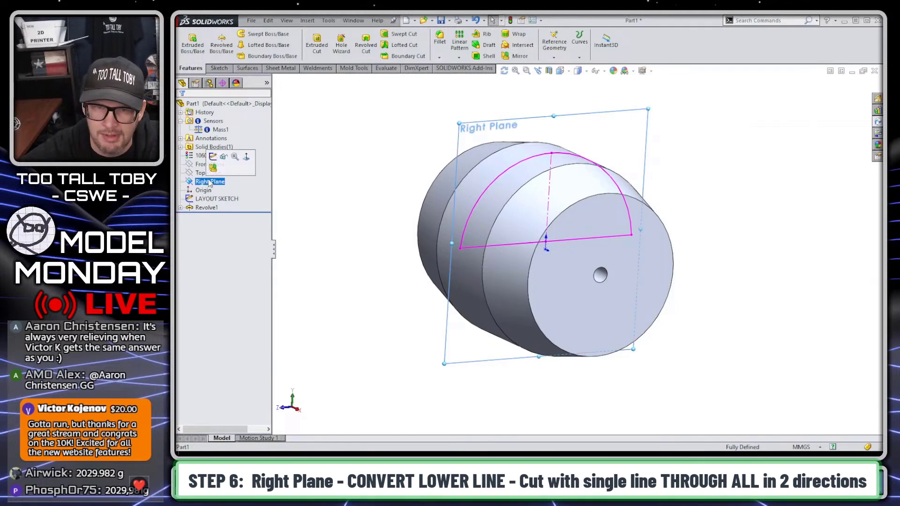
left_click(212, 156)
left_click(495, 247)
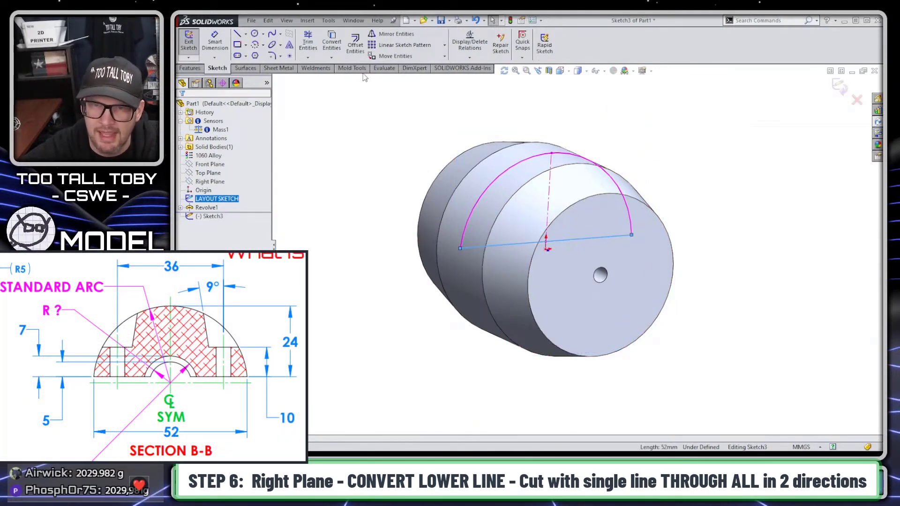
left_click(328, 44)
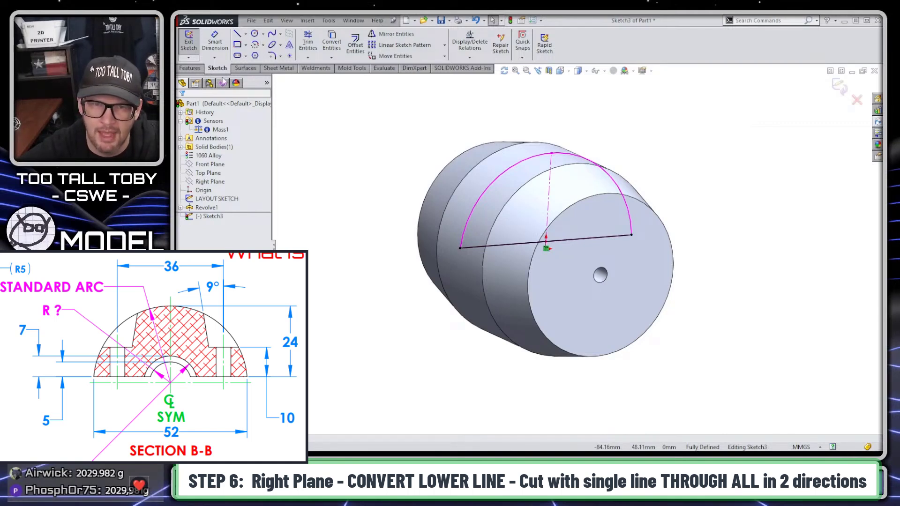
Extrude-cut the body with the converted line using Through All - Both and Flip side to cut, removing the lower portion
left_click(189, 68)
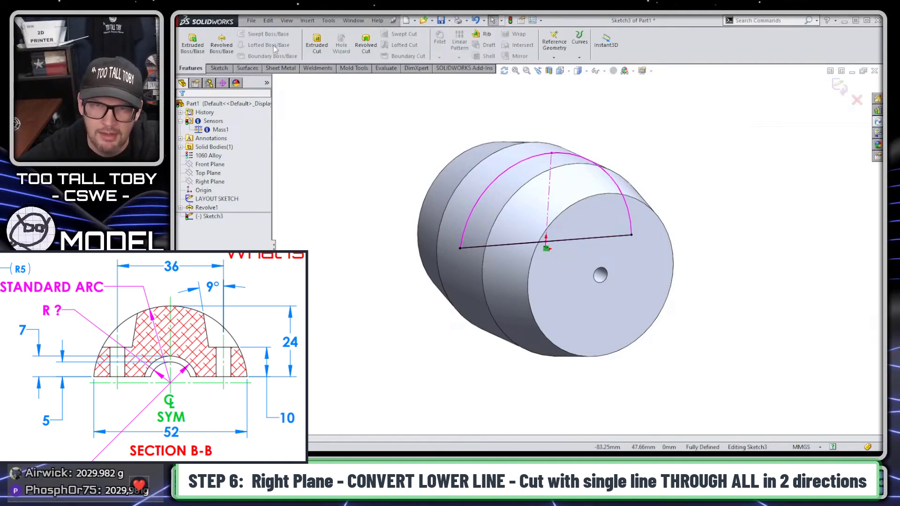
left_click(327, 50)
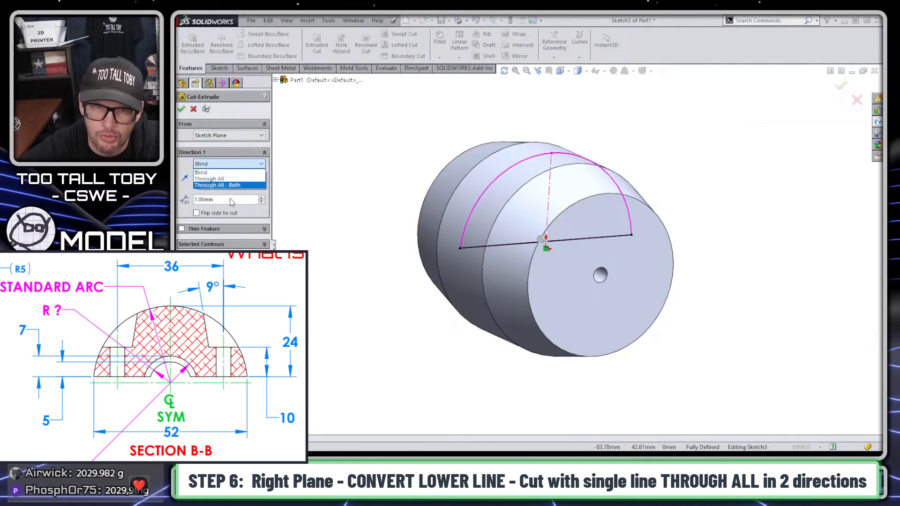
left_click(240, 185)
mouse_move(421, 351)
middle_mouse_down()
mouse_move(439, 351)
mouse_move(422, 400)
middle_mouse_up()
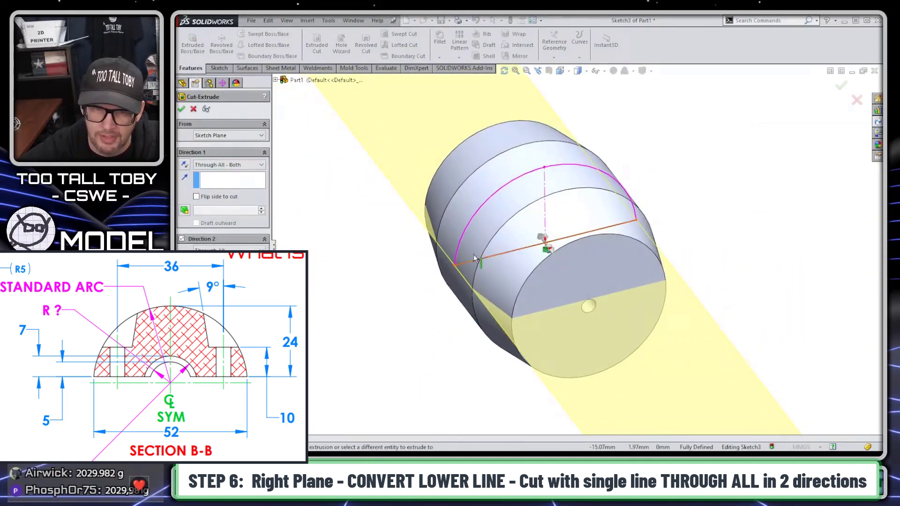
scroll(553, 264, "down", 8)
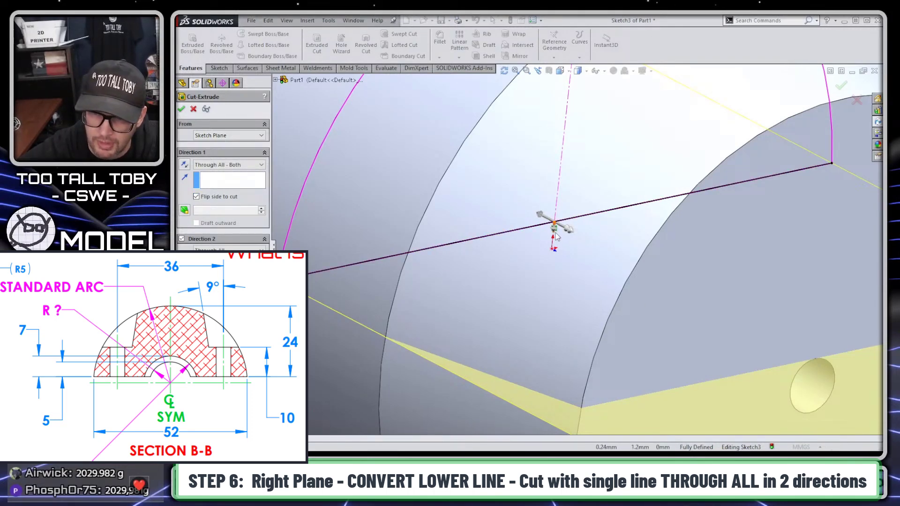
scroll(562, 237, "up", 10)
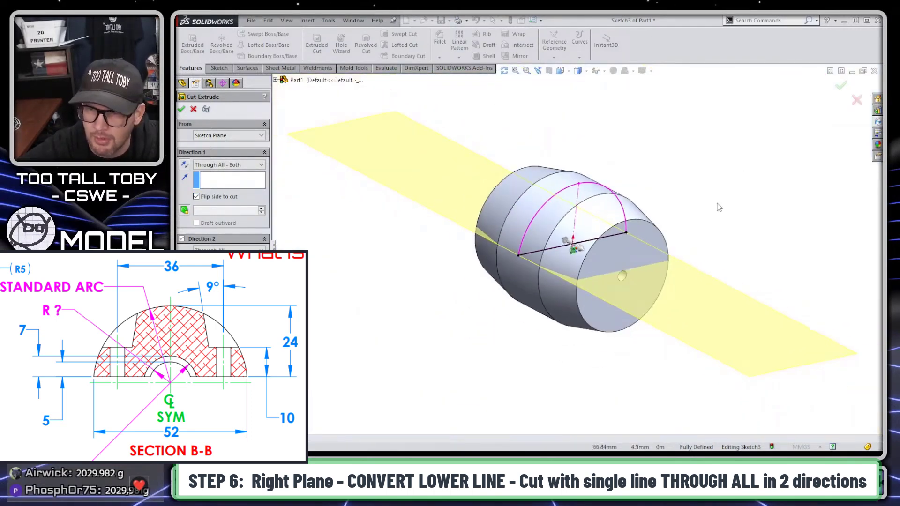
key("Return")
Start a sketch on the Front Plane and draw a horizontal centerline from the origin past the body's left end
middle_click_drag(612, 131, 592, 269)
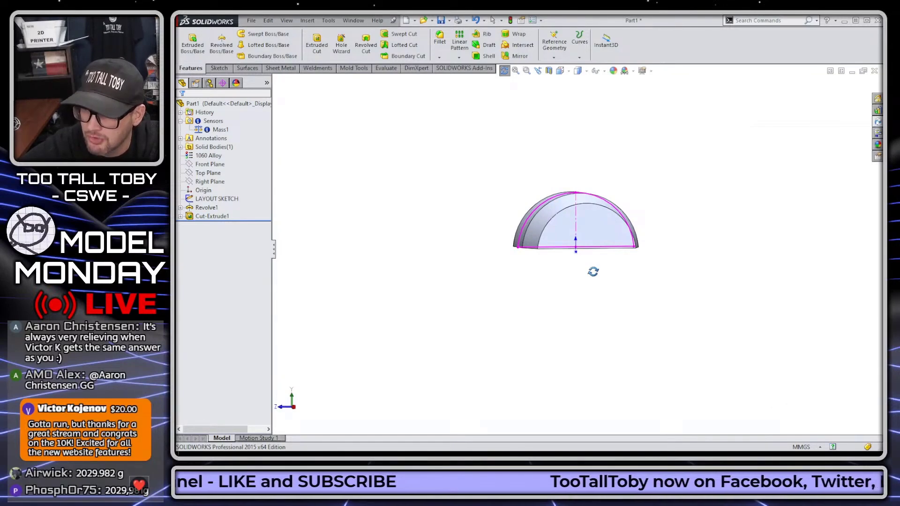
middle_click_drag(595, 272, 600, 269)
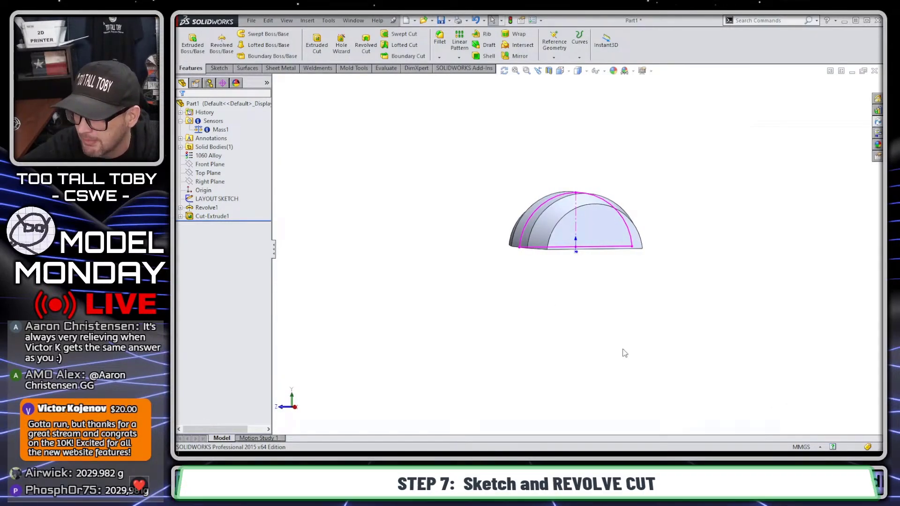
mouse_move(614, 292)
middle_mouse_down()
mouse_move(655, 293)
mouse_move(675, 283)
mouse_move(626, 283)
mouse_move(621, 298)
mouse_move(614, 289)
middle_mouse_up()
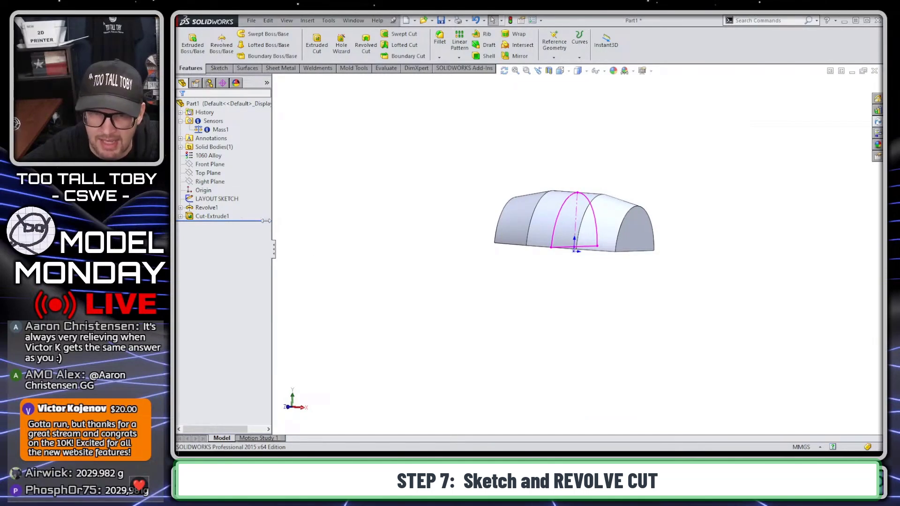
left_click(209, 165)
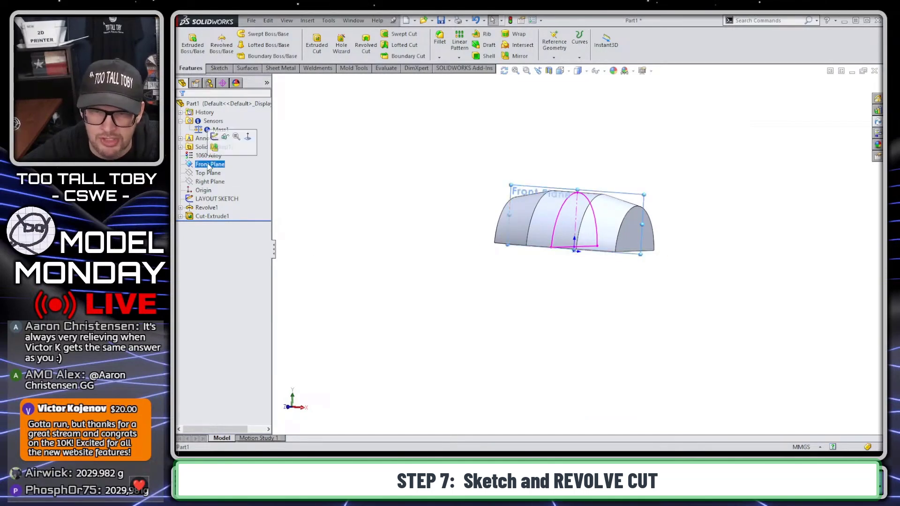
left_click(213, 139)
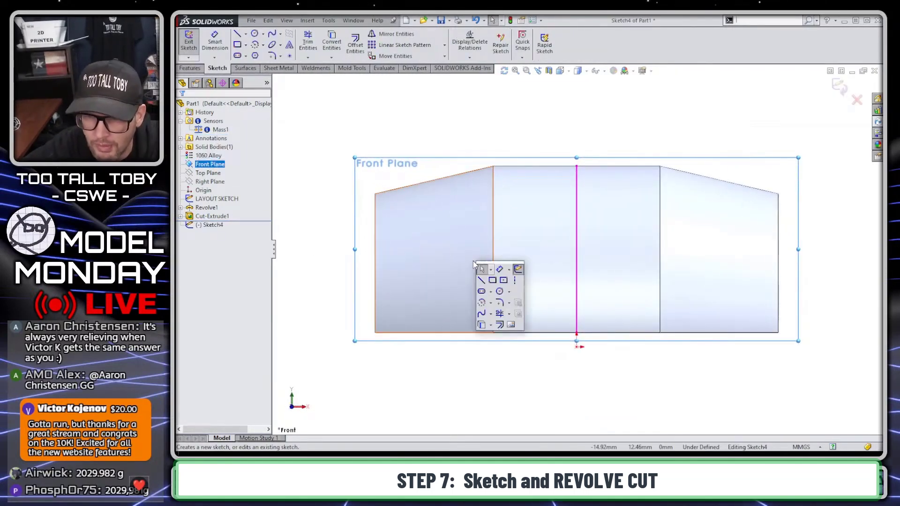
left_click(516, 283)
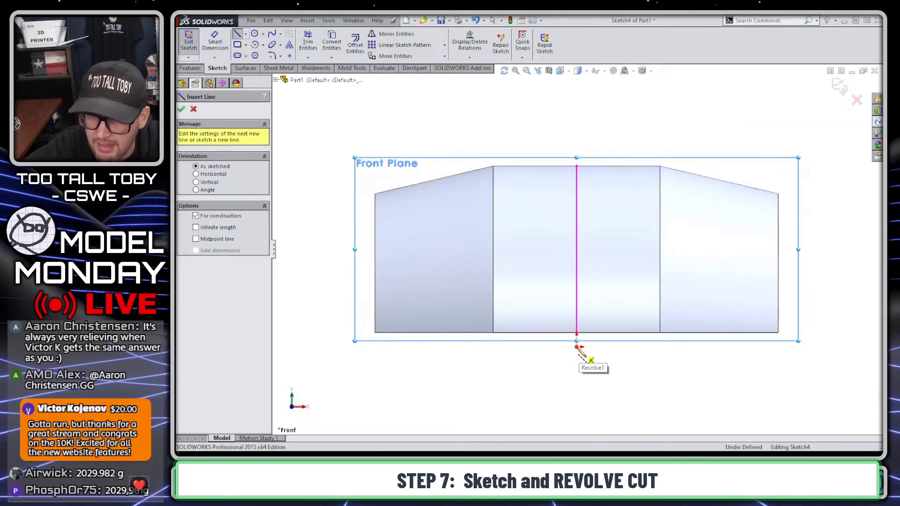
left_click(578, 341)
left_click(312, 346)
key("Escape")
scroll(447, 355, "down", 2)
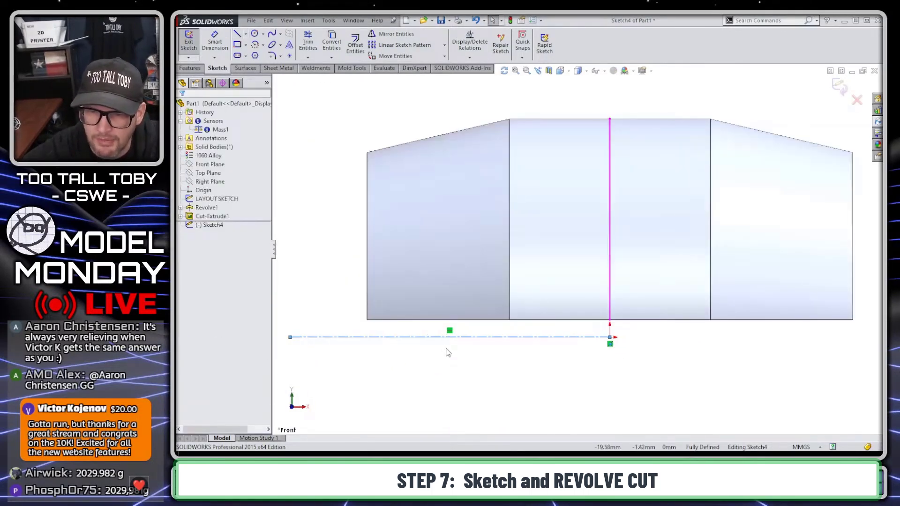
Draw a vertical centerline from the origin up past the body's upper edge
key("s")
left_click(488, 368)
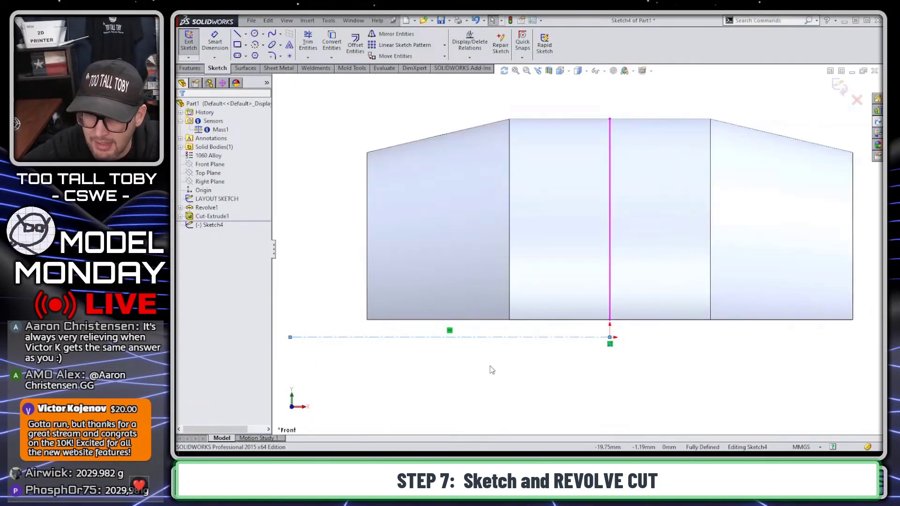
left_click(610, 337)
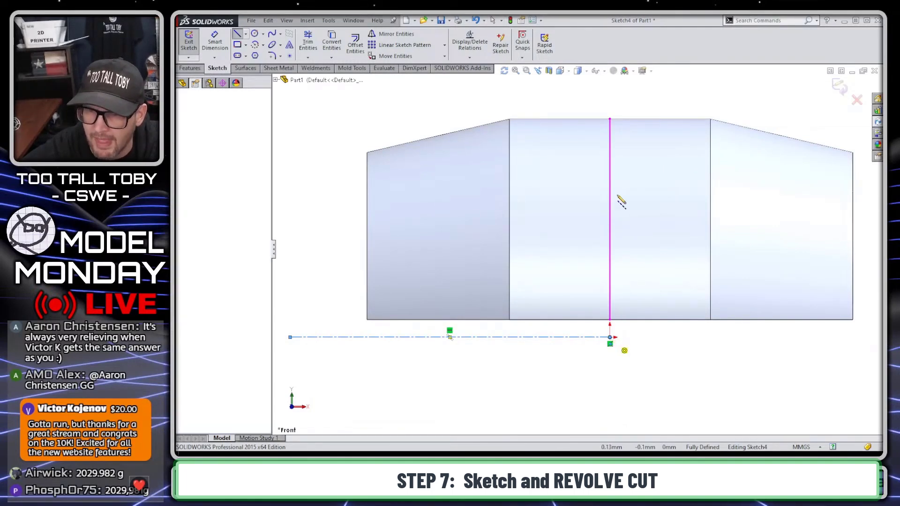
left_click(609, 100)
key("Escape")
Draw connected lines from the origin along the horizontal centerline to the body's left end, up that edge, and 23 mm horizontally inward
key("s")
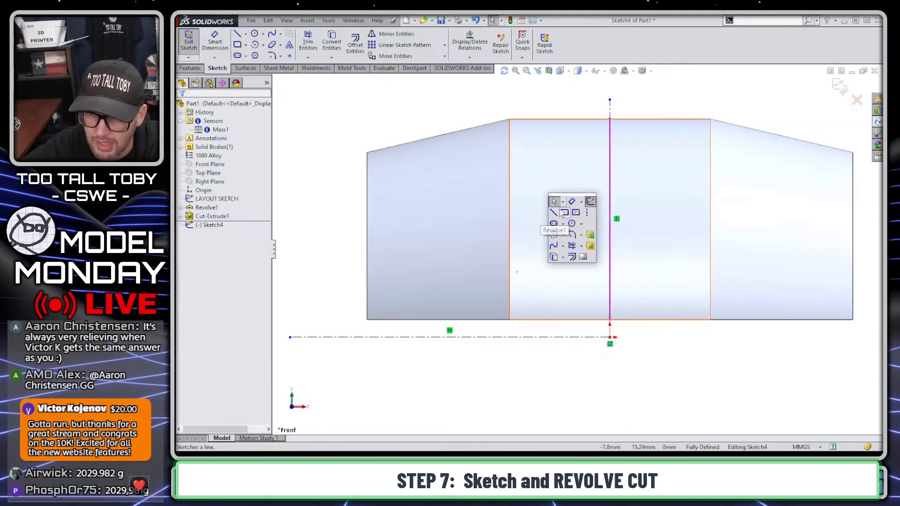
left_click(555, 232)
left_click(610, 339)
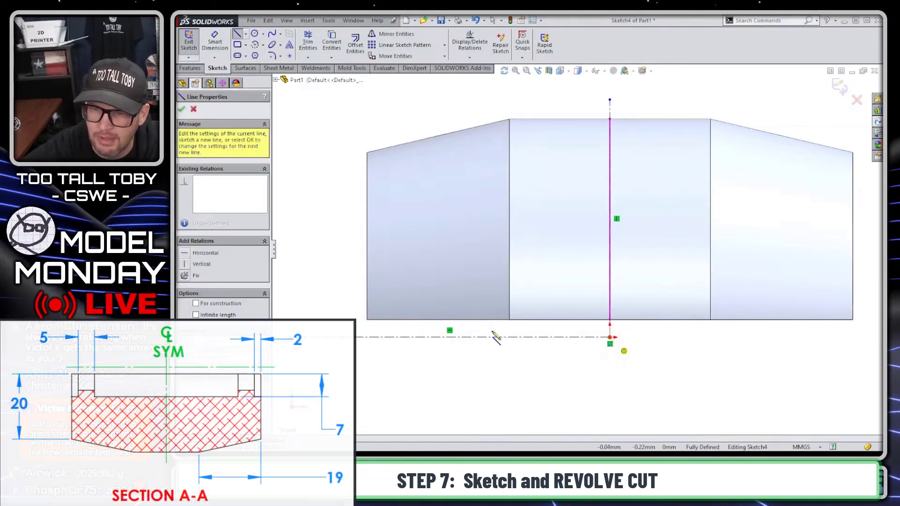
left_click(368, 337)
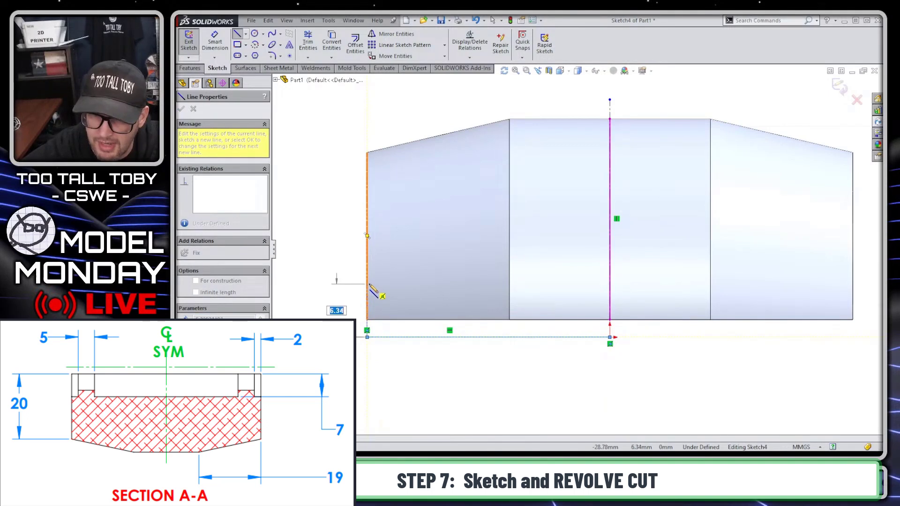
left_click(368, 260)
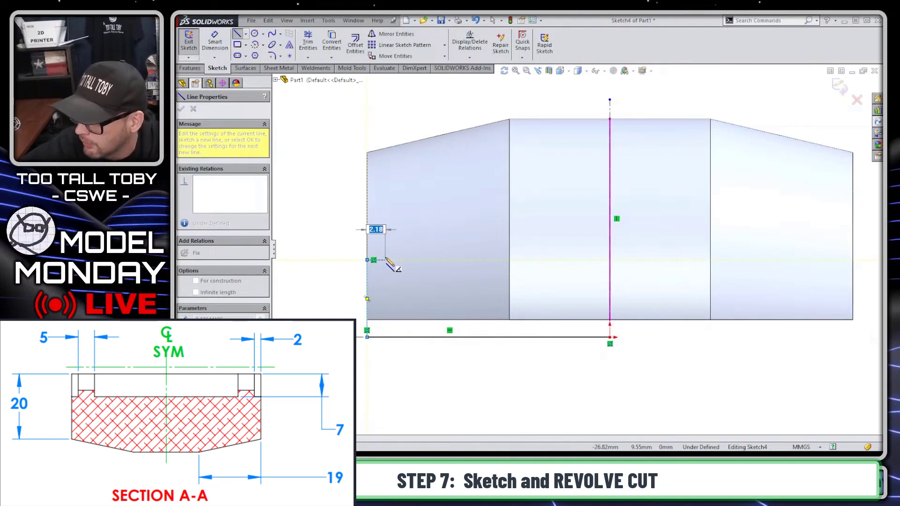
type("23")
key("Return")
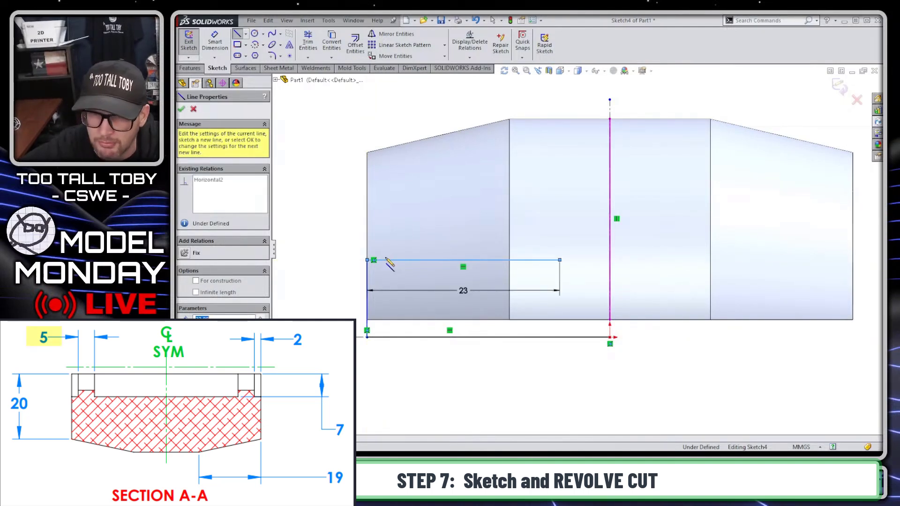
Set the length of the profile's upper horizontal line to 2 mm
key("Escape")
double_click(464, 291)
type("2")
key("Return")
Draw connected lines from the 2 mm line's inner end: about 2.4 mm down, across, back up level, and horizontally to the vertical centerline
key("s")
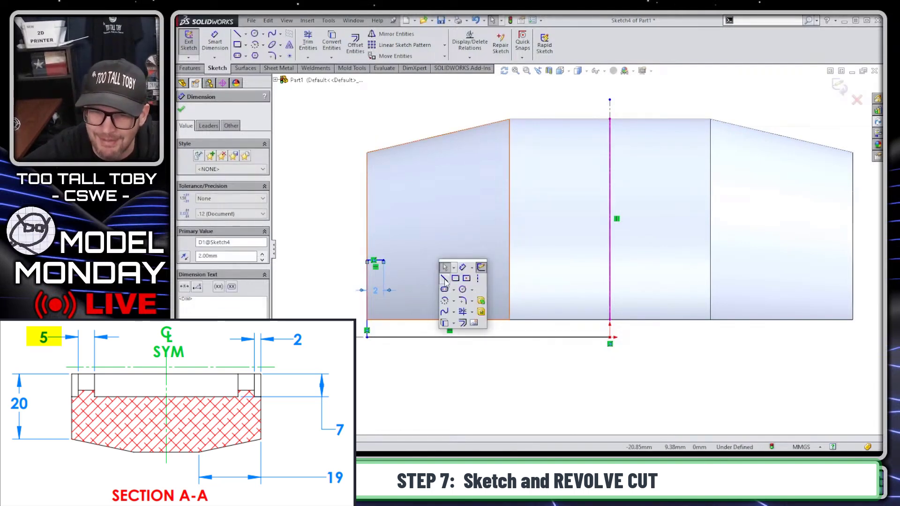
left_click(443, 279)
left_click(384, 260)
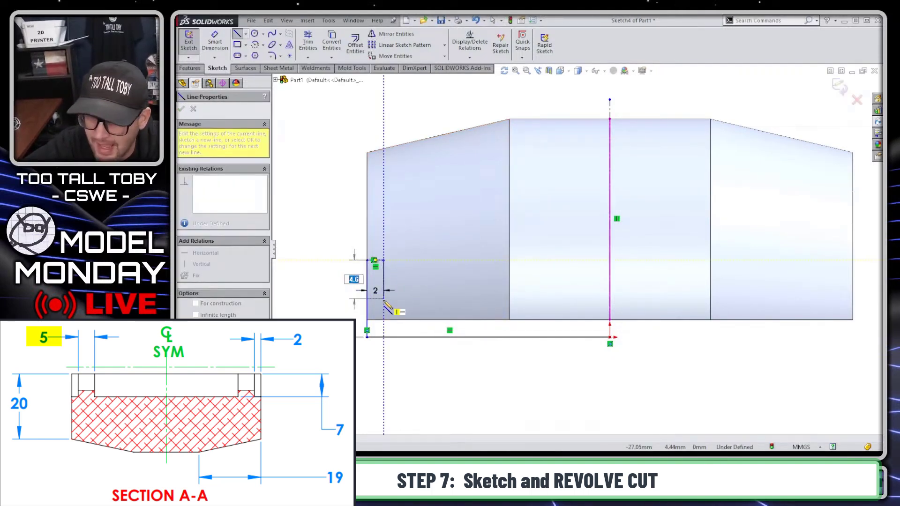
left_click(384, 279)
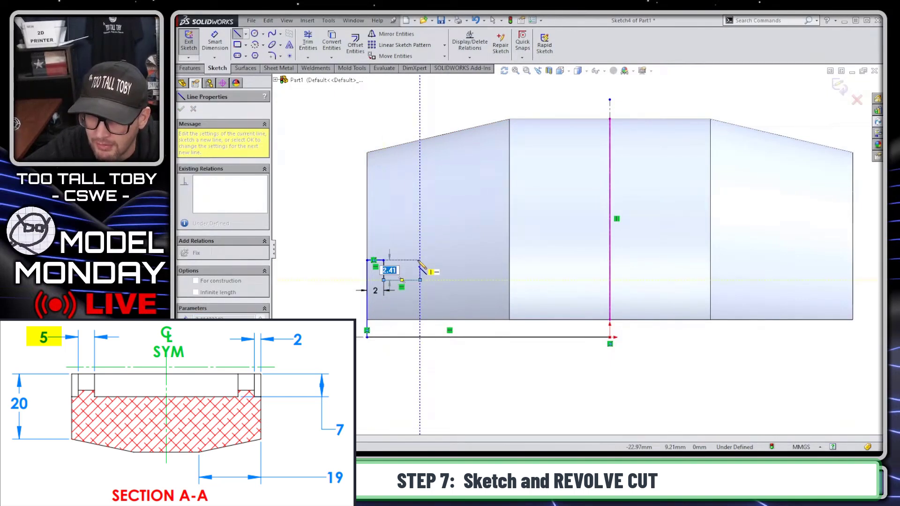
left_click(420, 260)
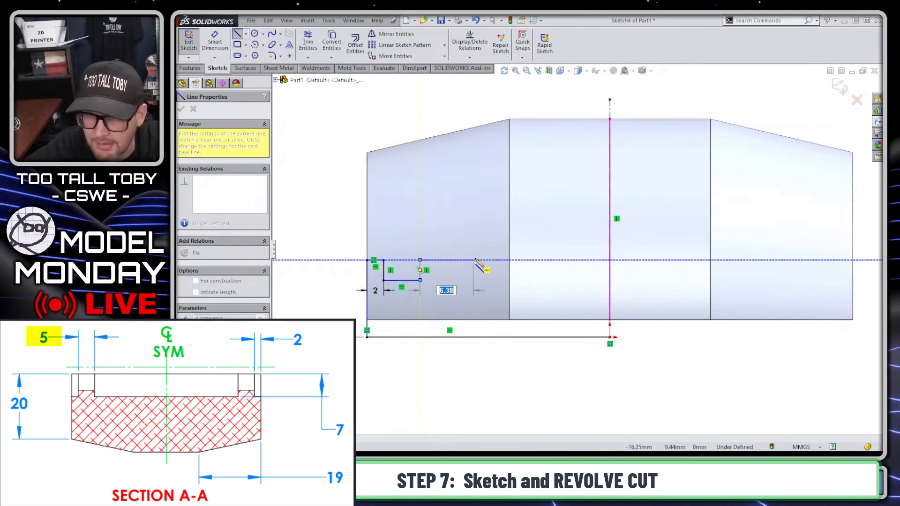
left_click(610, 260)
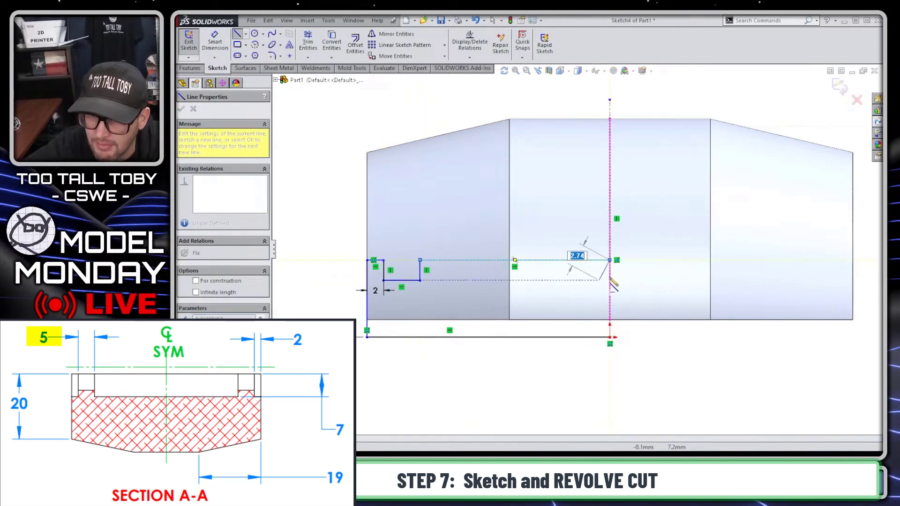
key("Escape")
Mirror the half profile sketch about the vertical centerline
scroll(576, 253, "up", 2)
left_click_drag(432, 126, 656, 332)
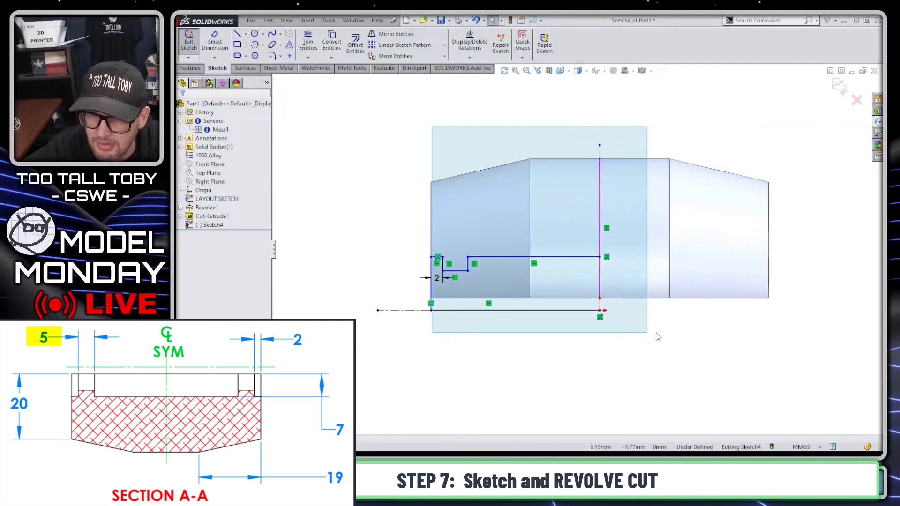
mouse_move(410, 114)
left_mouse_down()
mouse_move(659, 351)
mouse_move(654, 342)
left_mouse_up()
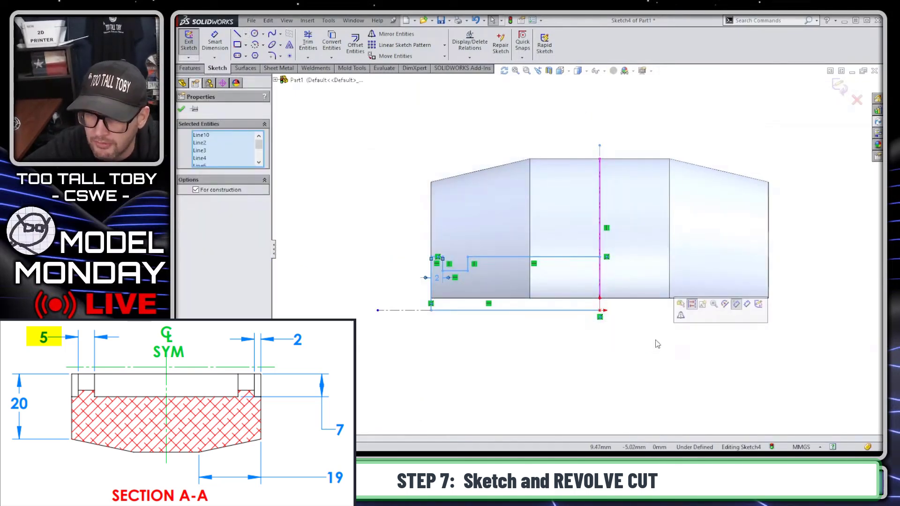
left_click(684, 304)
key("s")
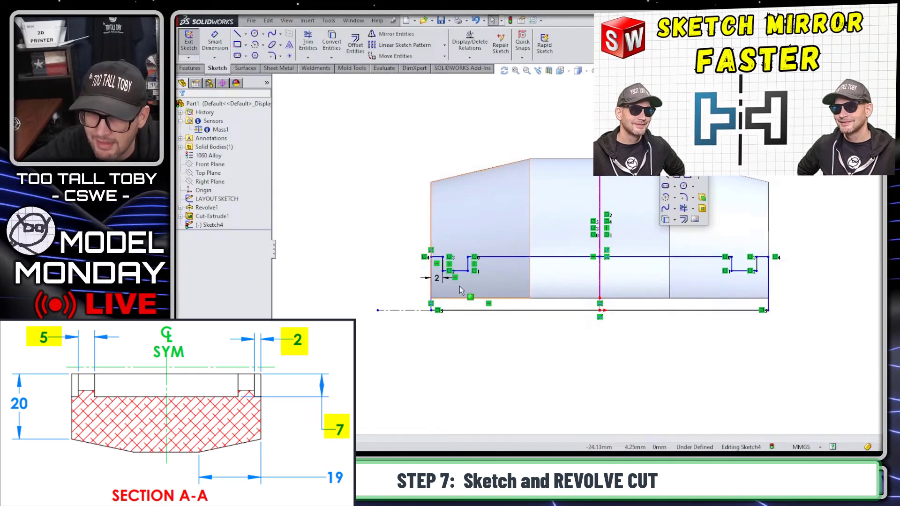
Dimension the long horizontal profile line 7 mm above the body's flat lower edge
key("s")
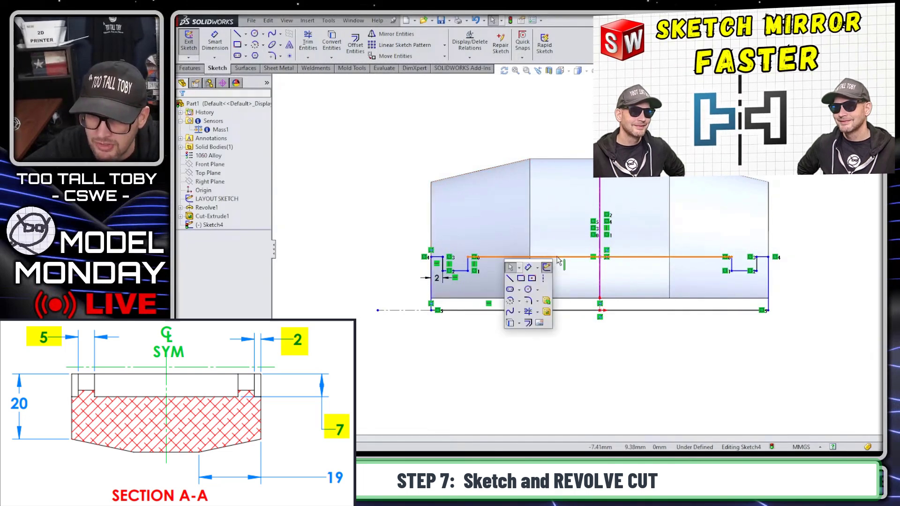
left_click(528, 267)
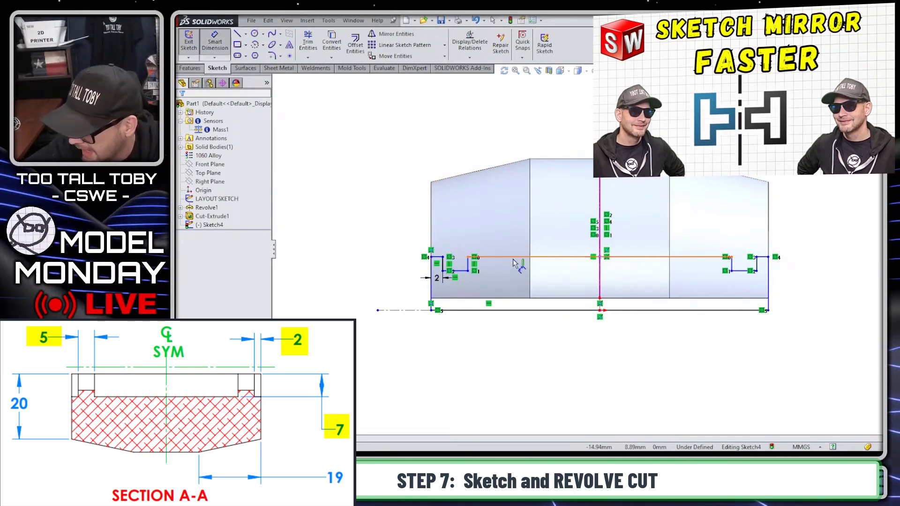
left_click(516, 261)
left_click(448, 310)
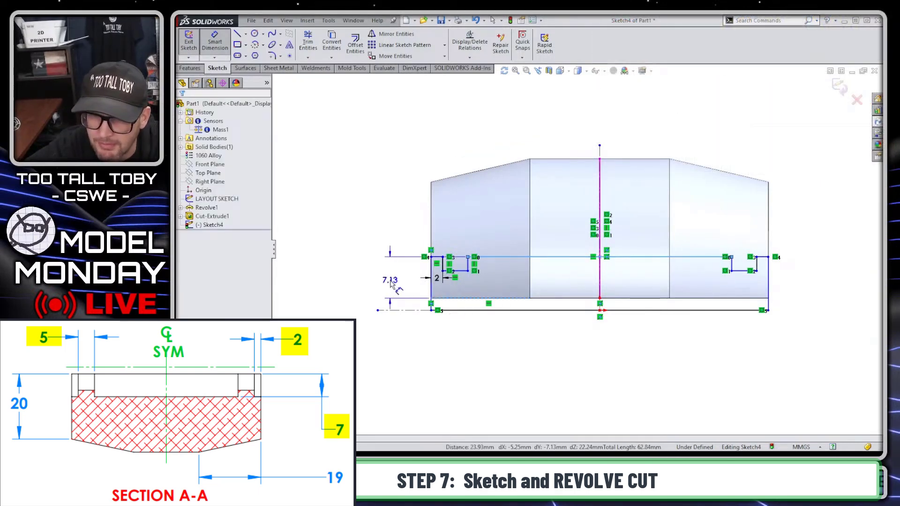
left_click(390, 283)
type("7")
key("Return")
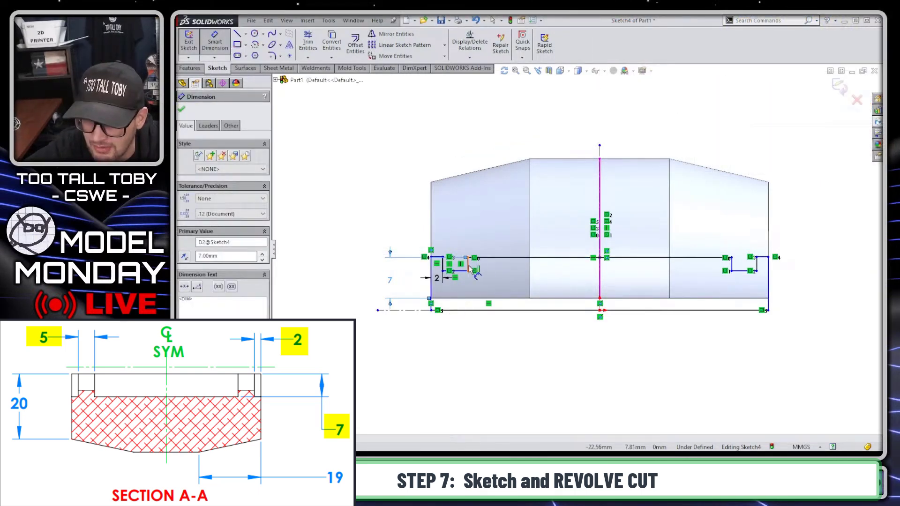
Make the 2 mm horizontal line at the body's left end collinear with the long horizontal profile line
scroll(470, 268, "down", 5)
key("Escape")
left_click(430, 245)
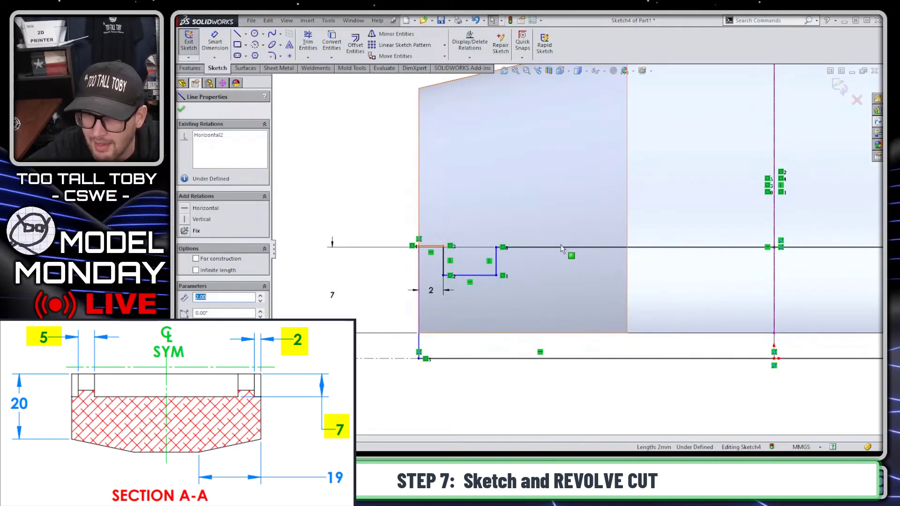
left_click(578, 246, "ctrl")
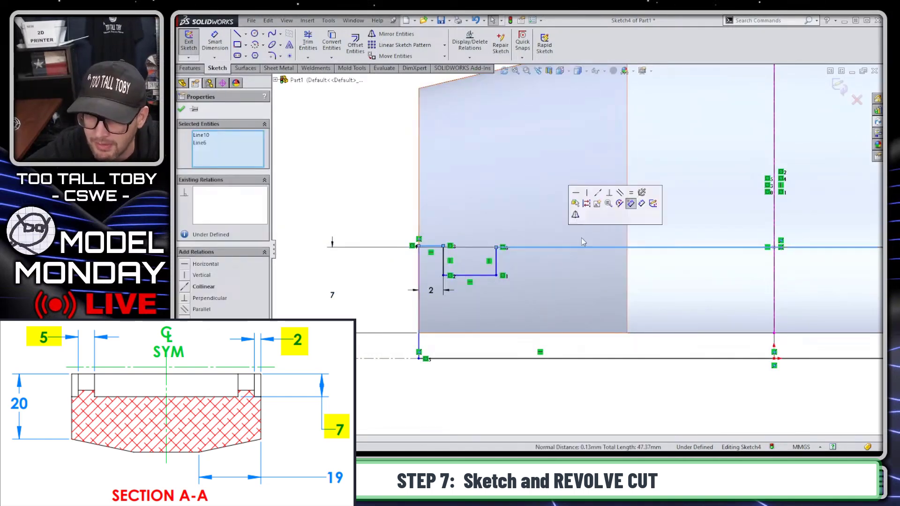
left_click(598, 193)
Dimension the lower horizontal line of the left step to a length of 5 mm
key("s")
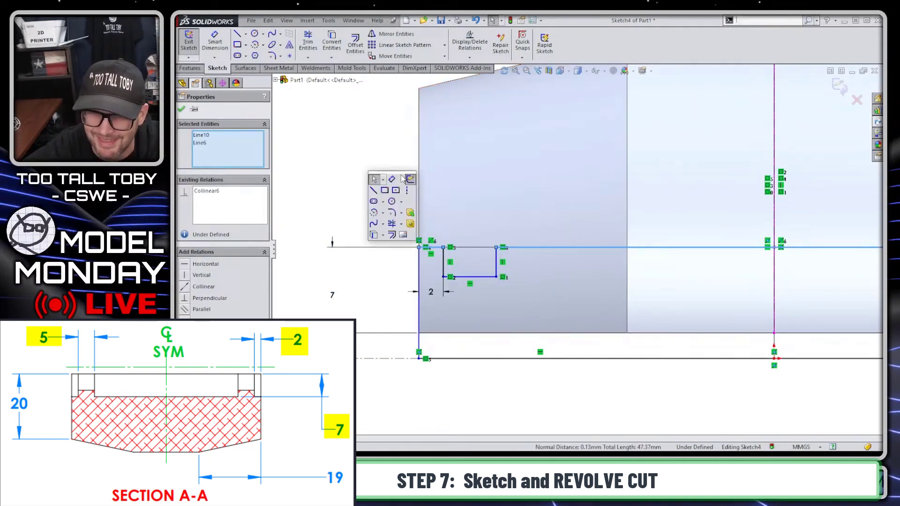
left_click(392, 181)
left_click(474, 280)
left_click(378, 187)
key("Return")
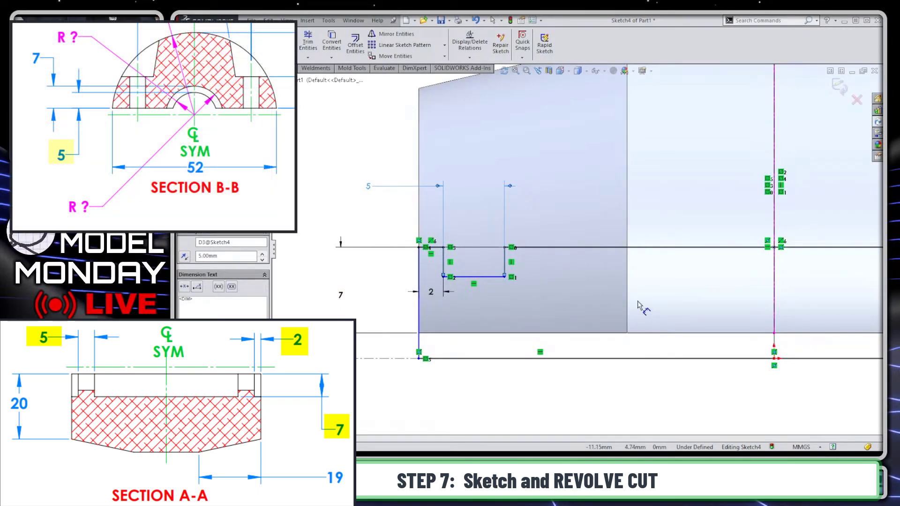
Dimension the left step's lower horizontal line 5 mm above the body's flat lower edge
left_click(472, 279)
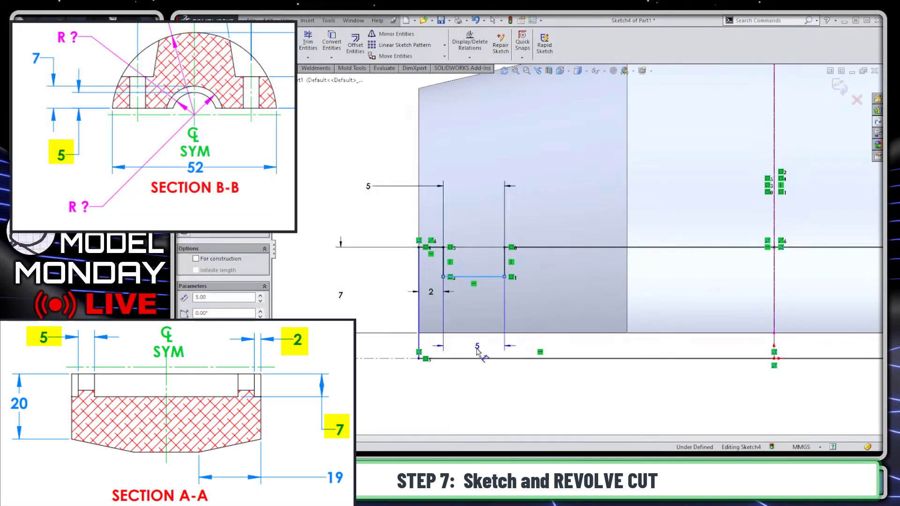
left_click(477, 334)
left_click(310, 281)
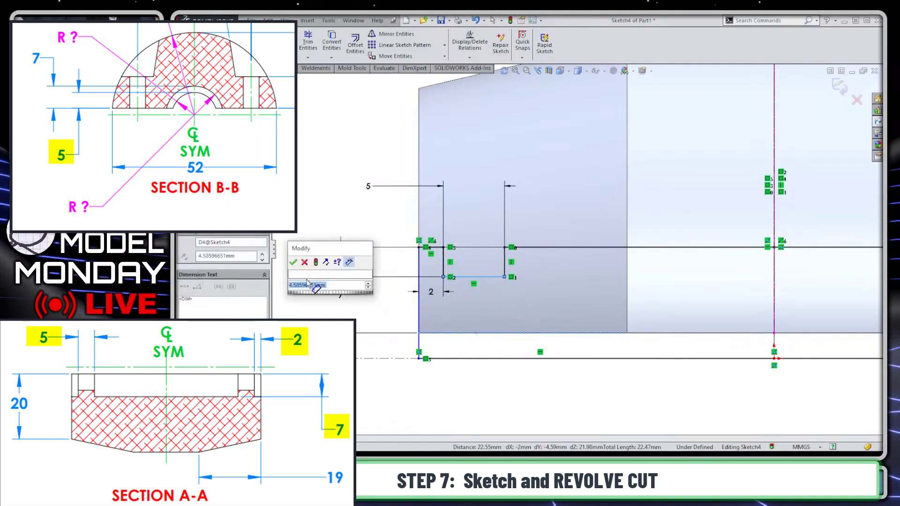
type("5")
key("Return")
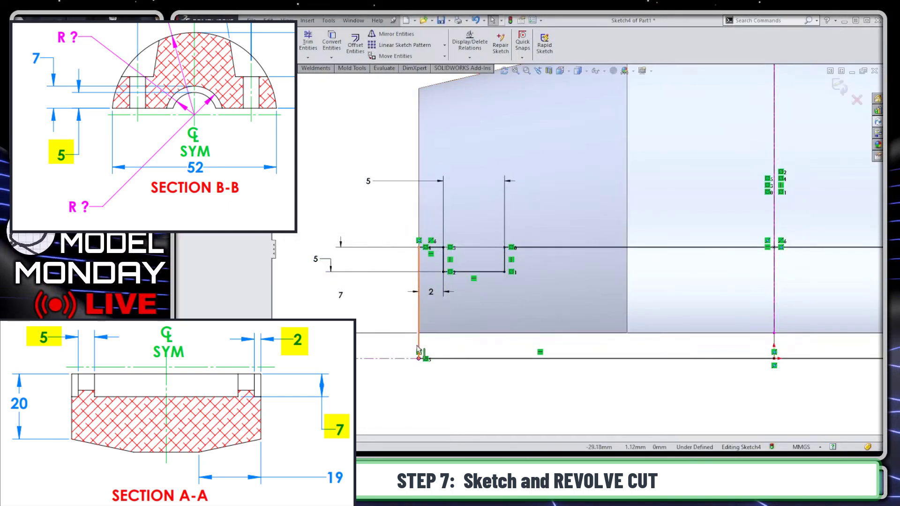
Add a vertical relation to the profile's end line at the body's left end
left_click(419, 349)
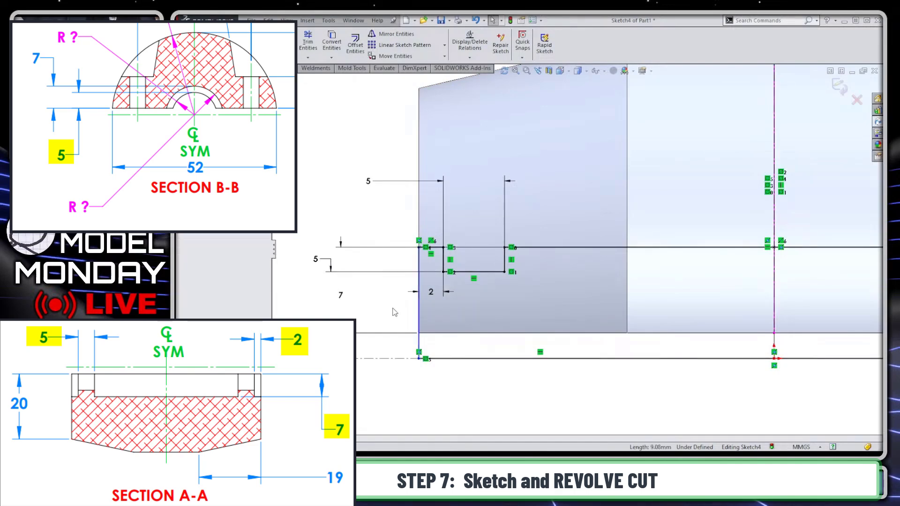
key("z")
left_click(485, 288)
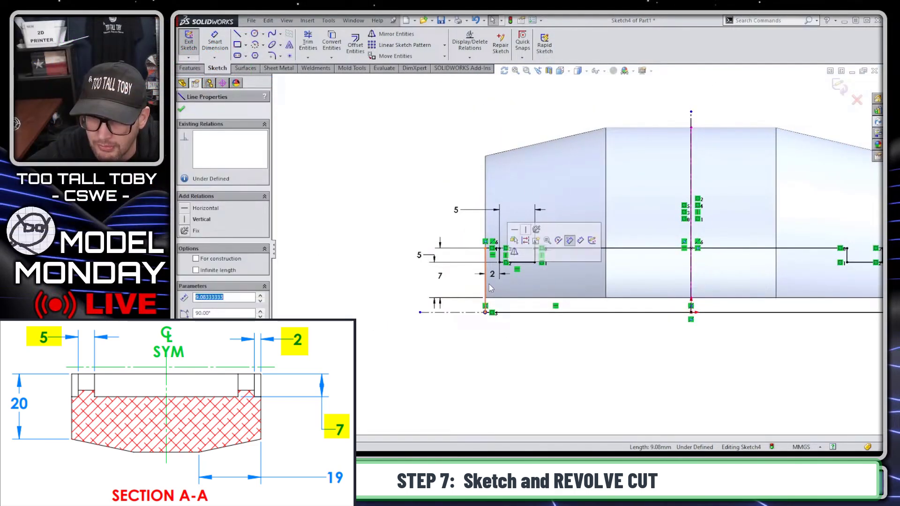
left_click(525, 230)
left_click(538, 332)
key("z")
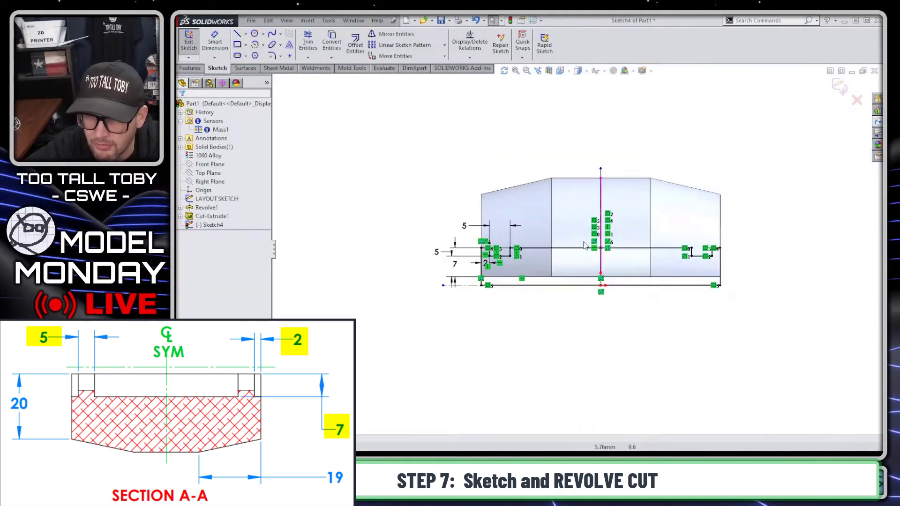
Revolve-cut the profile 360 degrees about the horizontal centerline through the origin
left_click(472, 286)
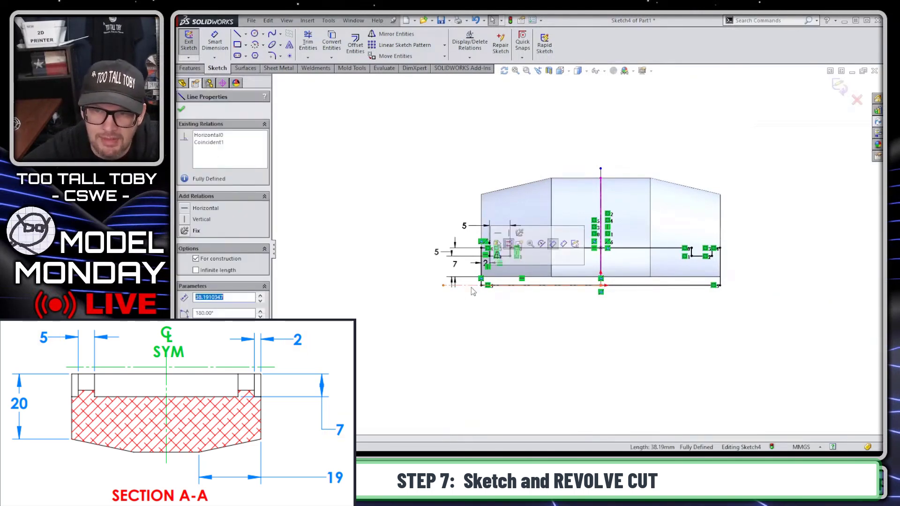
left_click(189, 69)
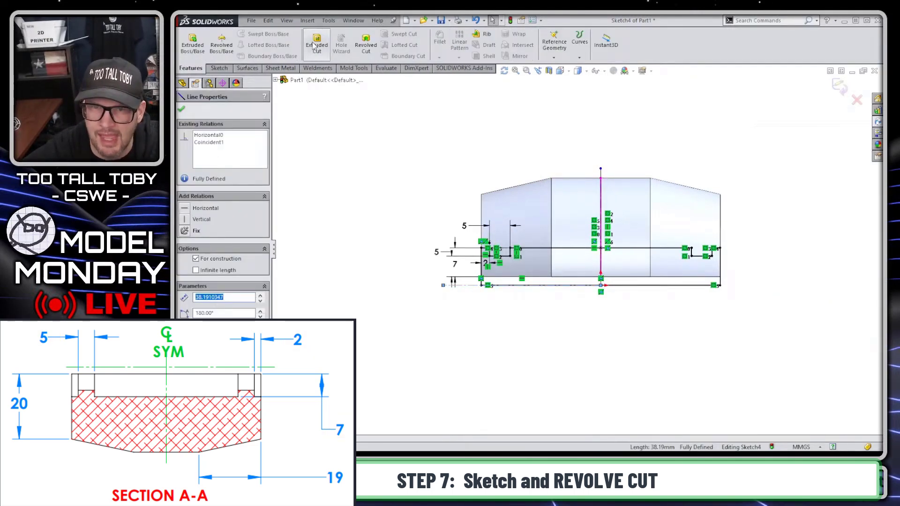
left_click(370, 47)
left_click(841, 85)
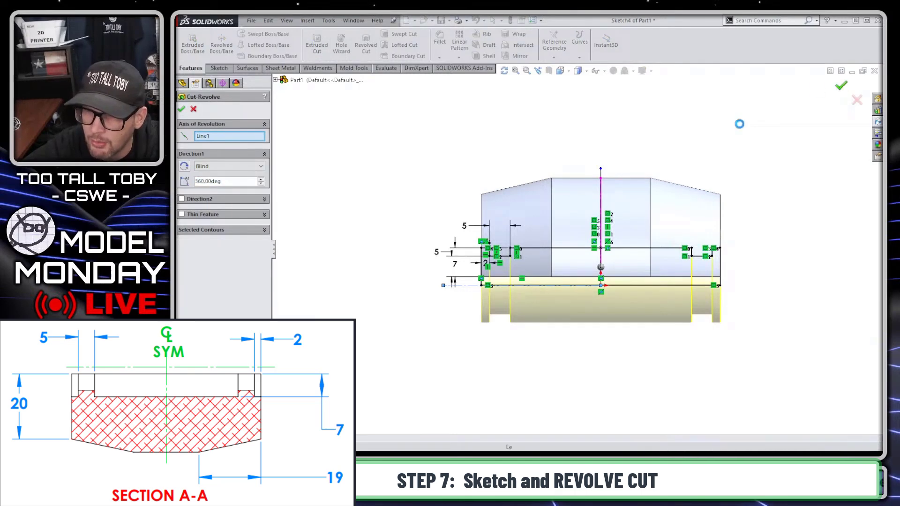
mouse_move(412, 211)
middle_mouse_down()
mouse_move(454, 297)
mouse_move(484, 214)
mouse_move(549, 354)
mouse_move(464, 315)
mouse_move(424, 281)
mouse_move(403, 307)
mouse_move(400, 345)
mouse_move(392, 323)
middle_mouse_up()
key("Escape")
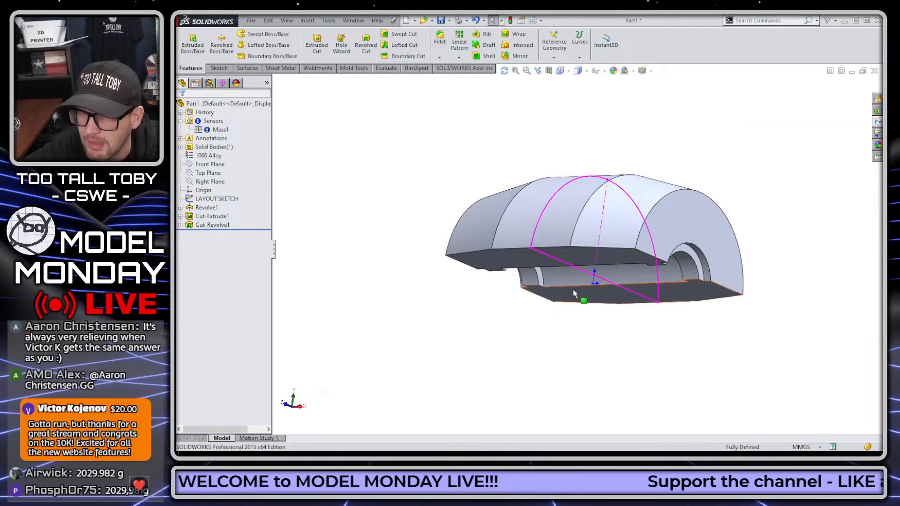
Start a sketch on the Top Plane and draw a vertical straight slot about 11.5 mm wide, crossing the body's upper edge in line with the origin
key("ctrl+7")
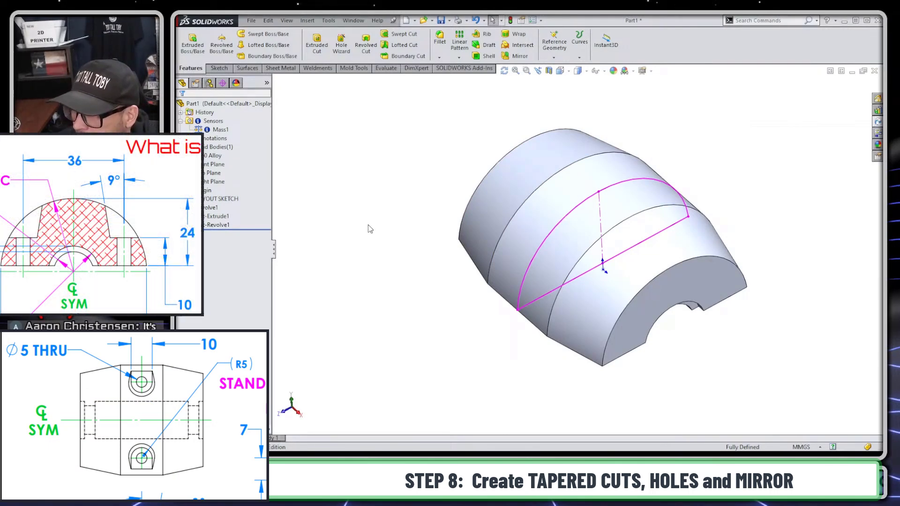
left_click(211, 173)
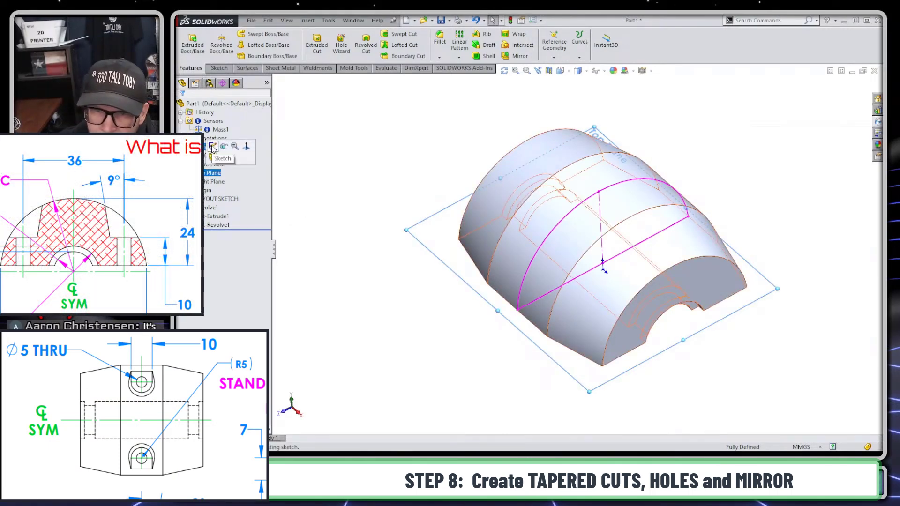
left_click(213, 147)
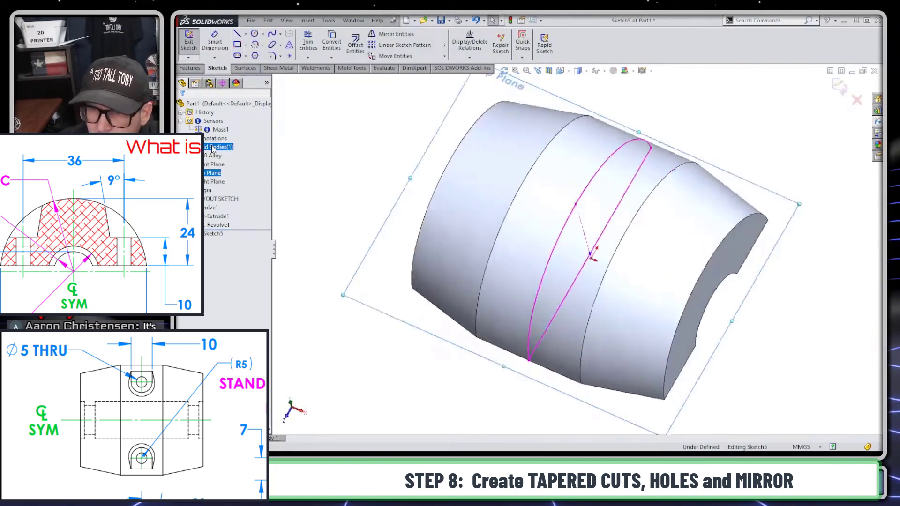
key("s")
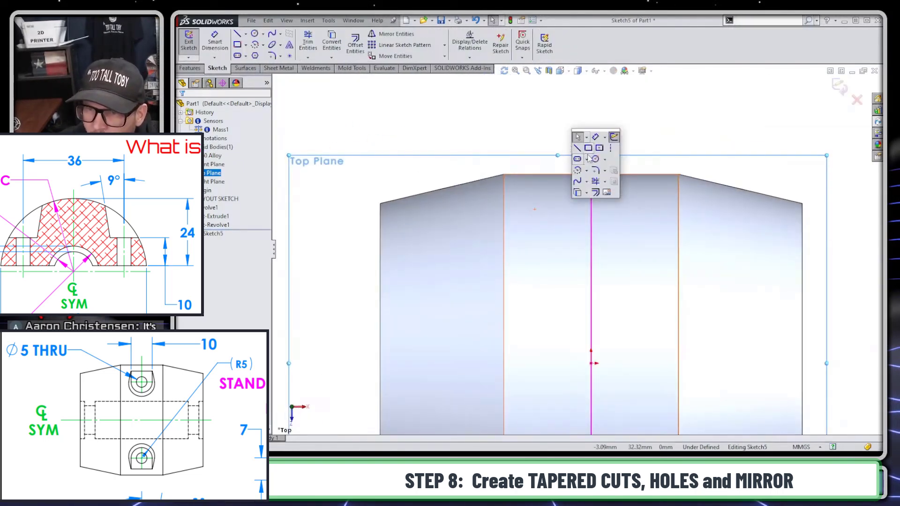
left_click(578, 159)
left_click(586, 141)
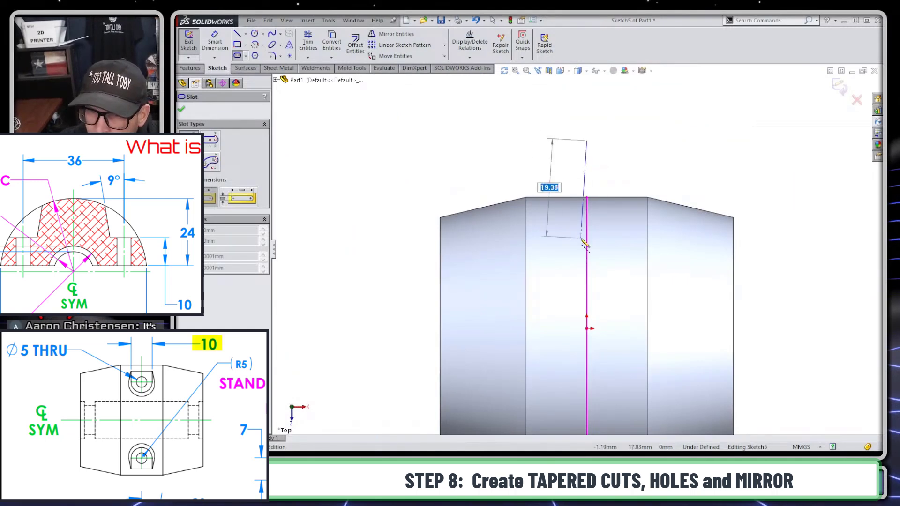
left_click(586, 269)
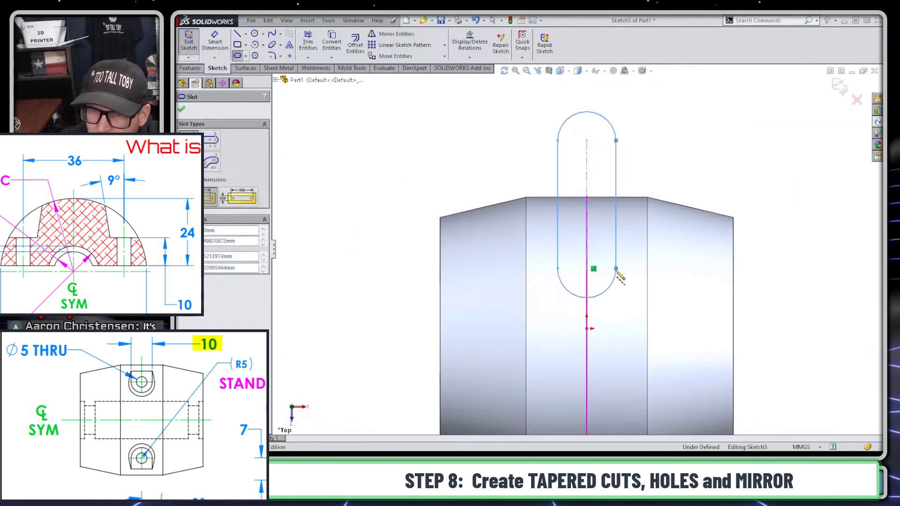
left_click(617, 273)
Dimension the slot's width to 10 mm between its two straight sides
key("s")
left_click(651, 223)
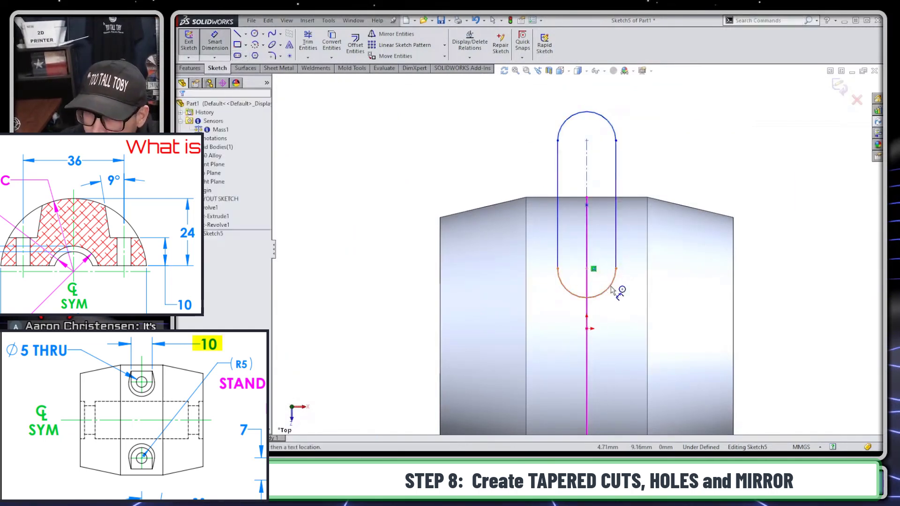
left_click(616, 261)
left_click(557, 248)
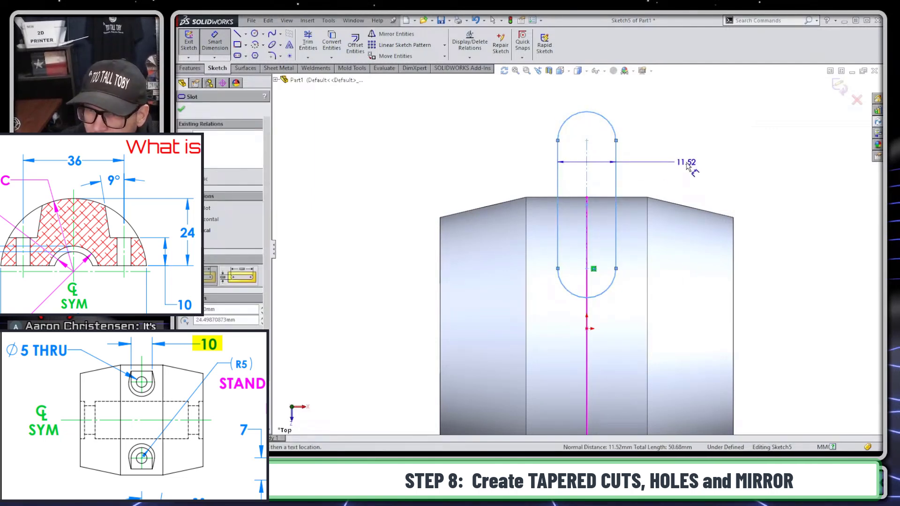
left_click(686, 166)
type("10")
key("Return")
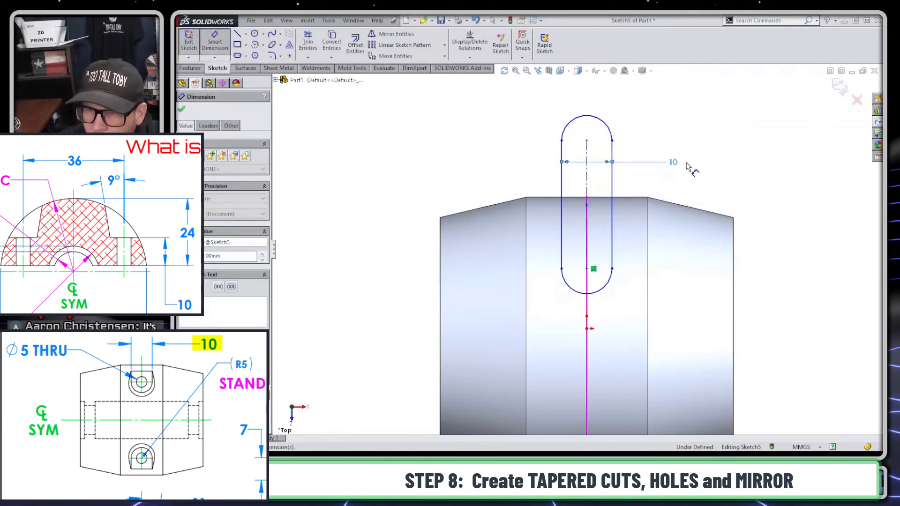
Draw a horizontal centerline from the origin to beyond the body's right end
scroll(689, 265, "up", 2)
scroll(632, 354, "up", 2)
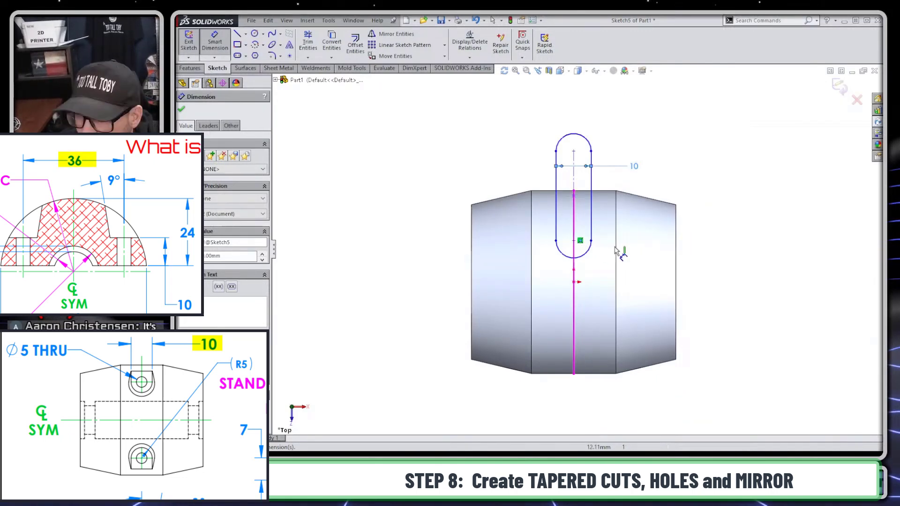
left_click(580, 242)
key("s")
left_click(648, 266)
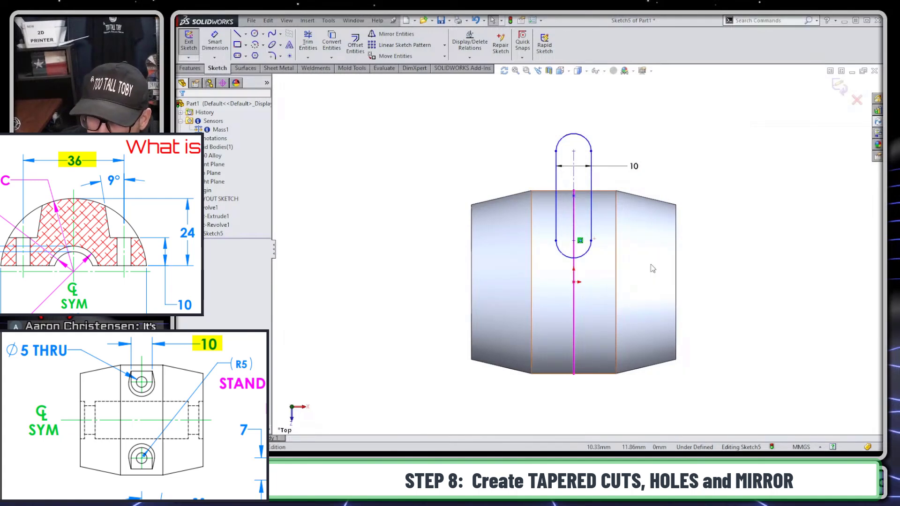
left_click(573, 283)
left_click(710, 282)
key("Escape")
Dimension the slot's lower arc center across the horizontal centerline as a doubled distance of 36 mm
key("s")
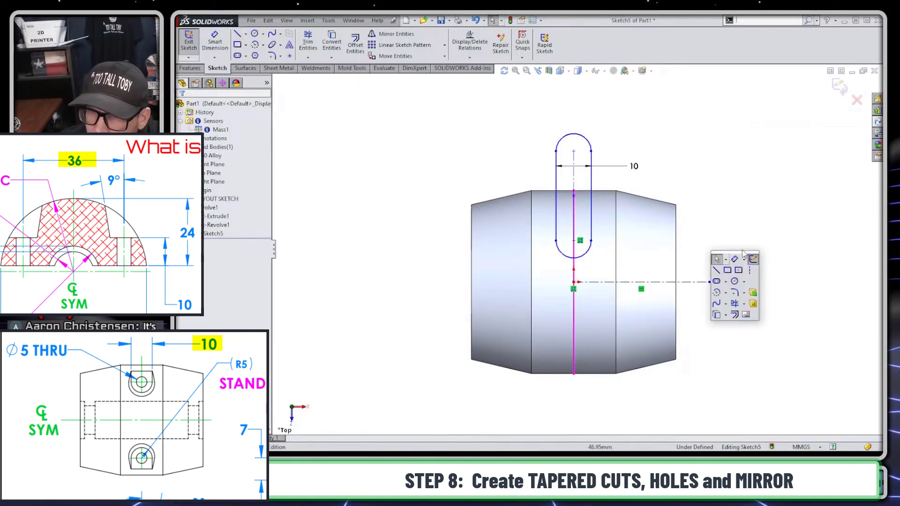
left_click(734, 259)
left_click(574, 241)
left_click(574, 269)
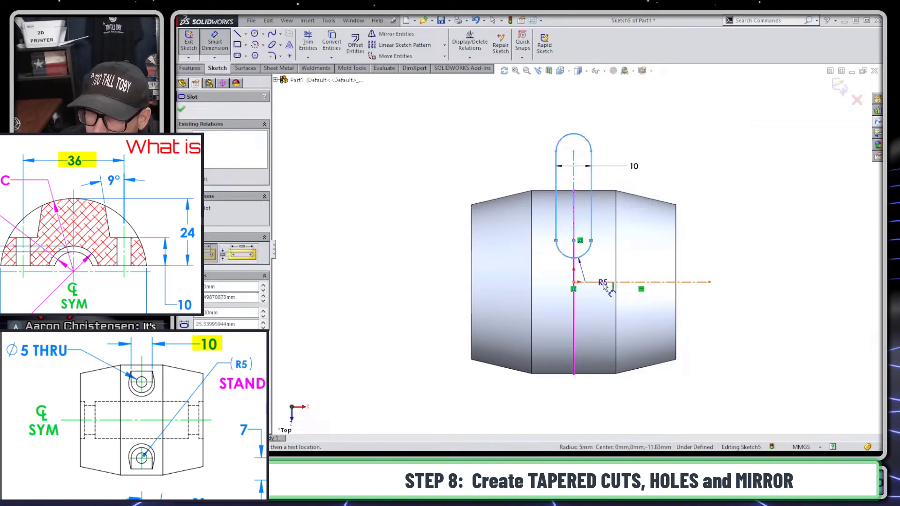
left_click(735, 311)
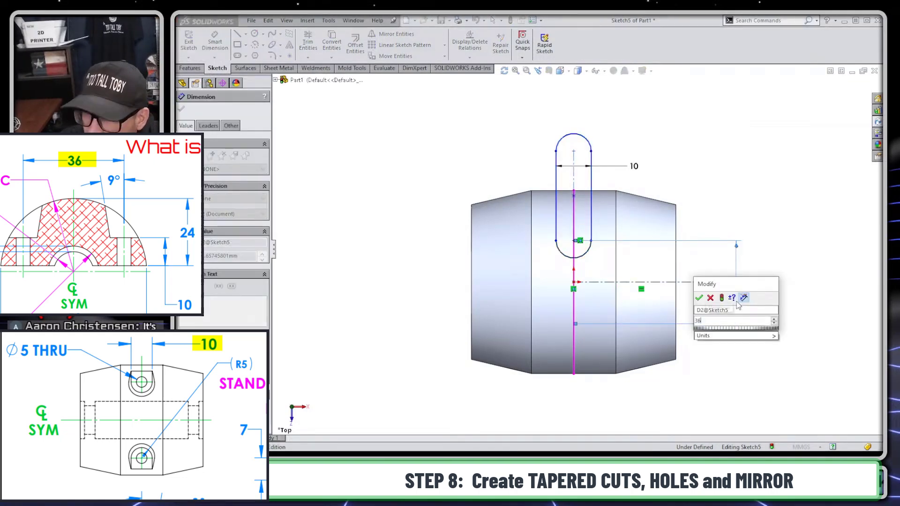
type("36")
key("Return")
key("Escape")
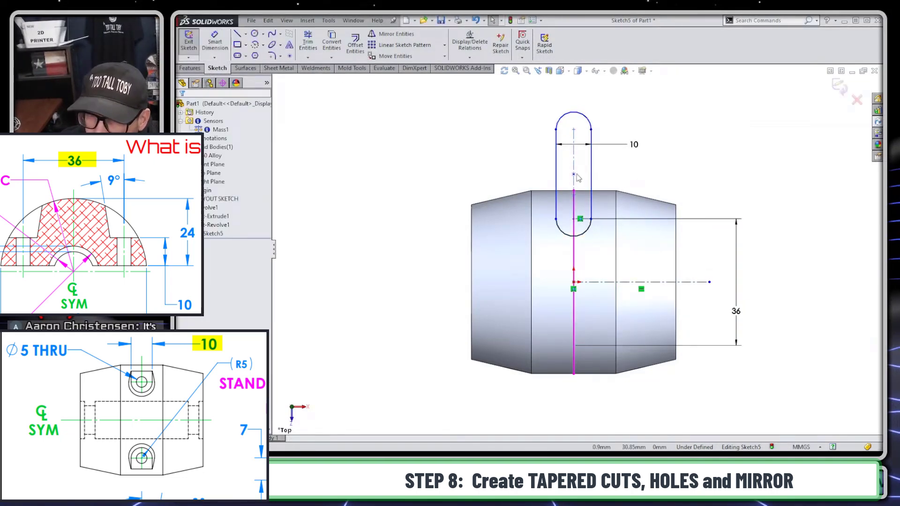
Swing the slot's free upper end sideways to test its freedom and add a vertical relation to the slot
left_click(574, 176)
left_click_drag(574, 175, 547, 145)
left_click(545, 136)
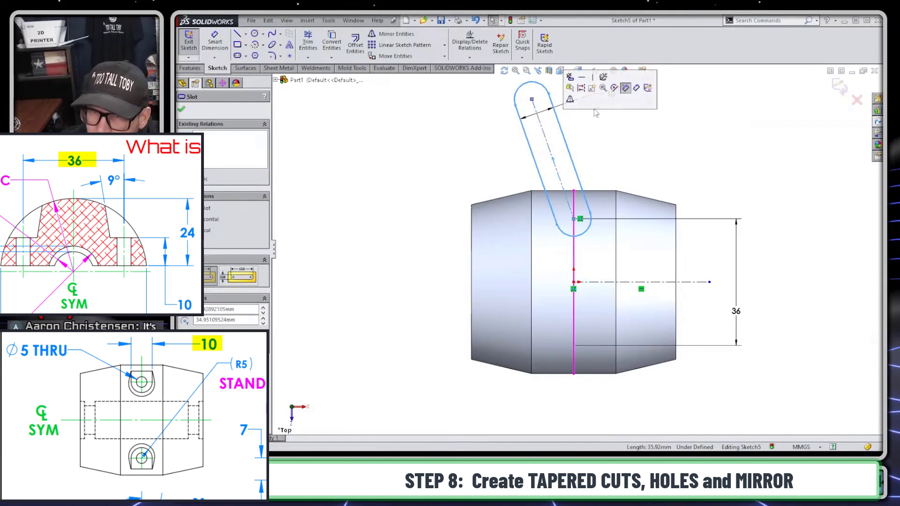
left_click(628, 88)
key("z")
scroll(639, 211, "down", 1)
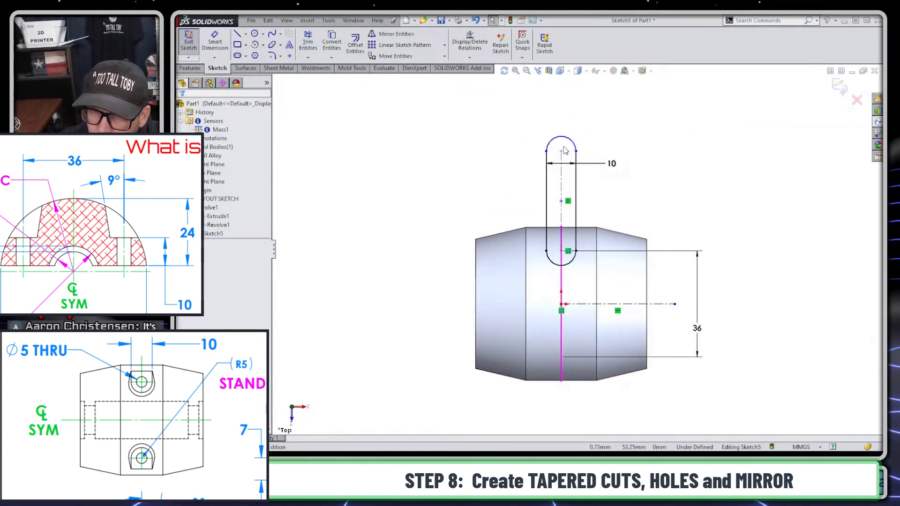
Start an extruded cut of the slot upward into the body, Through All, with the start condition set to Offset
scroll(590, 228, "up", 1)
mouse_move(591, 228)
middle_mouse_down()
mouse_move(533, 231)
mouse_move(643, 333)
middle_mouse_up()
scroll(615, 291, "down", 1)
key("s")
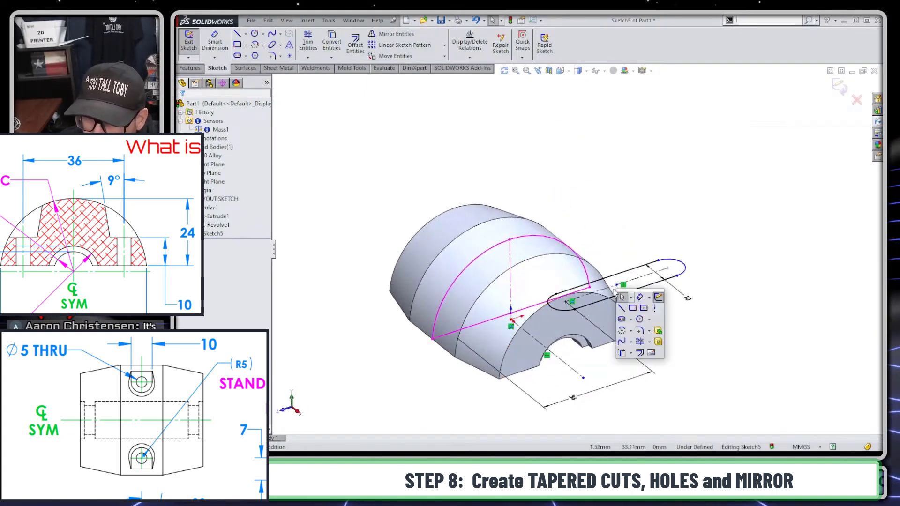
left_click(658, 342)
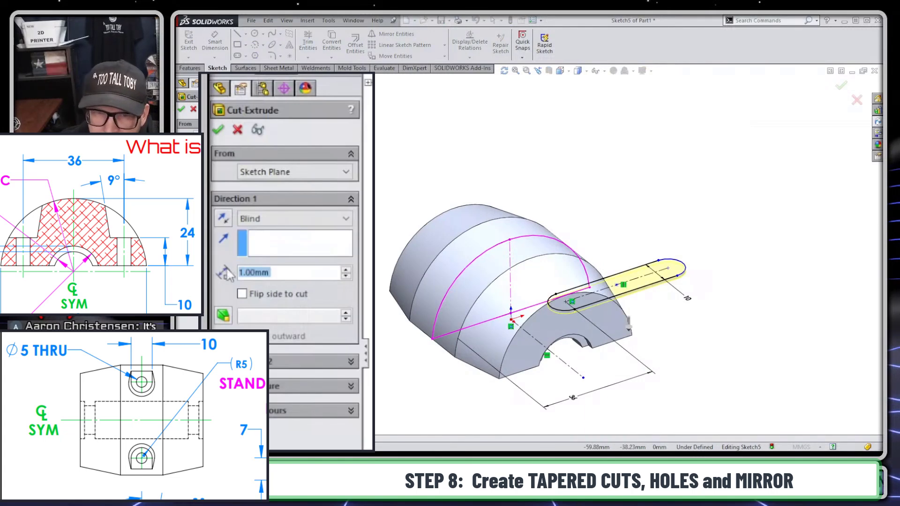
left_click(218, 164)
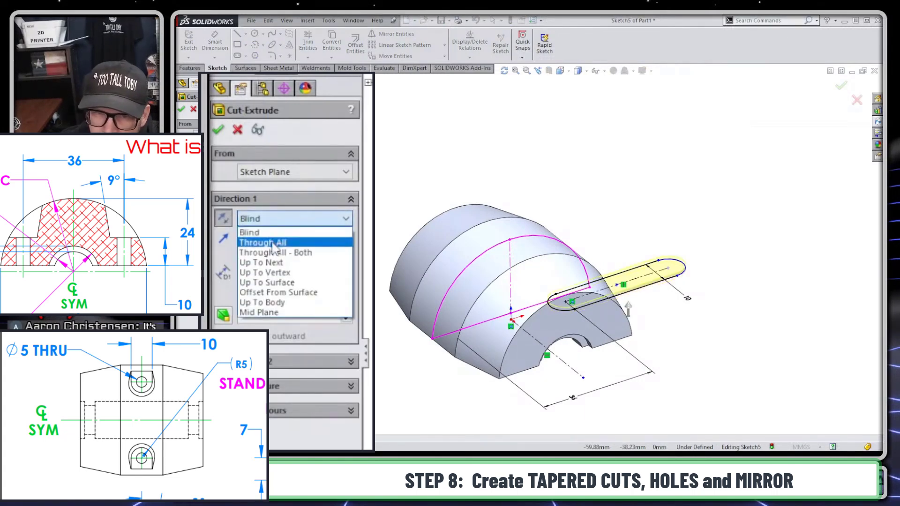
left_click(277, 242)
left_click(318, 173)
left_click(270, 220)
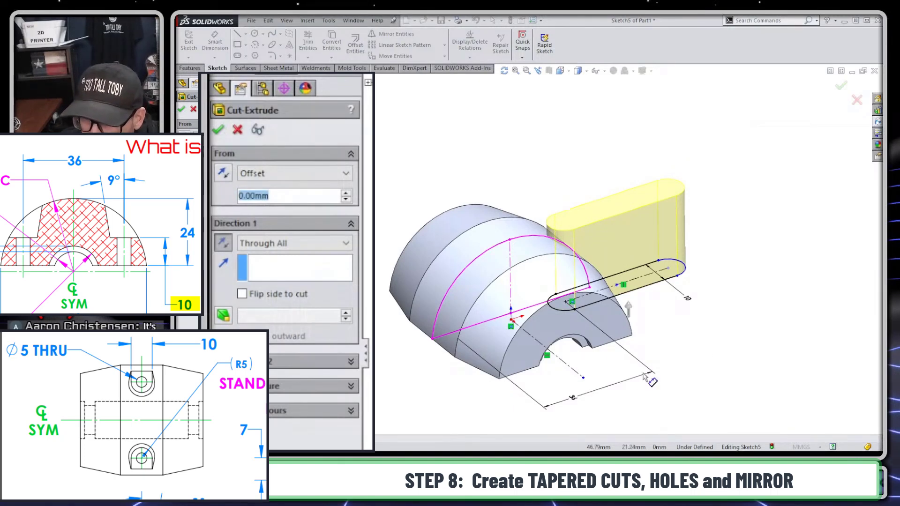
Set the cut's start offset to 10 mm and accept the extruded cut
middle_click_drag(644, 377, 612, 317)
scroll(612, 317, "down", 6)
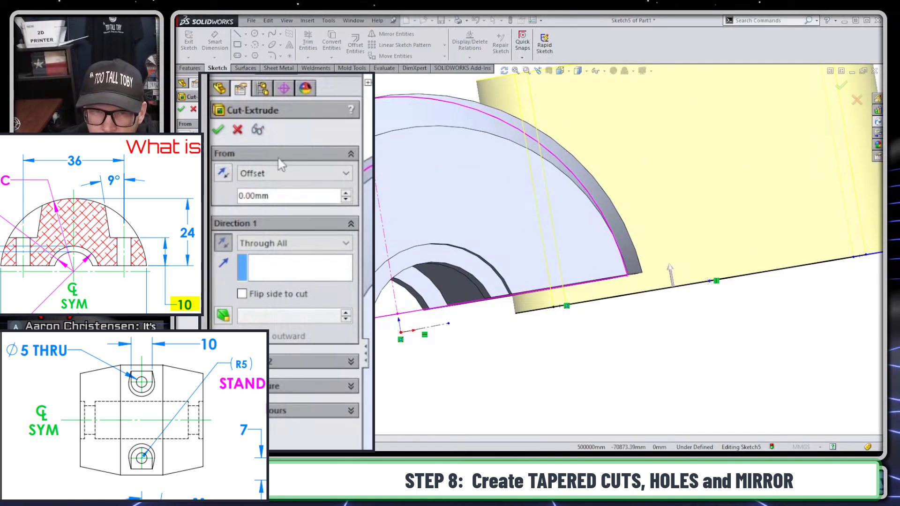
left_click(289, 174)
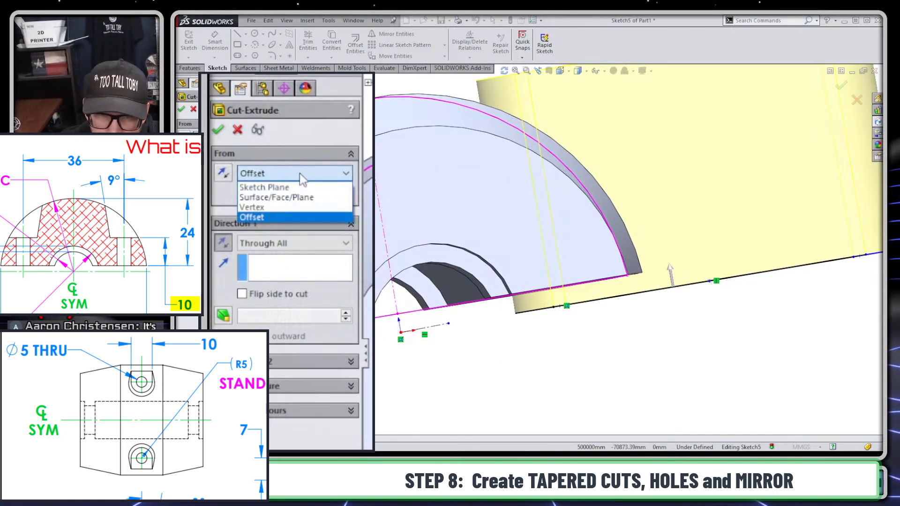
left_click(274, 218)
type("10")
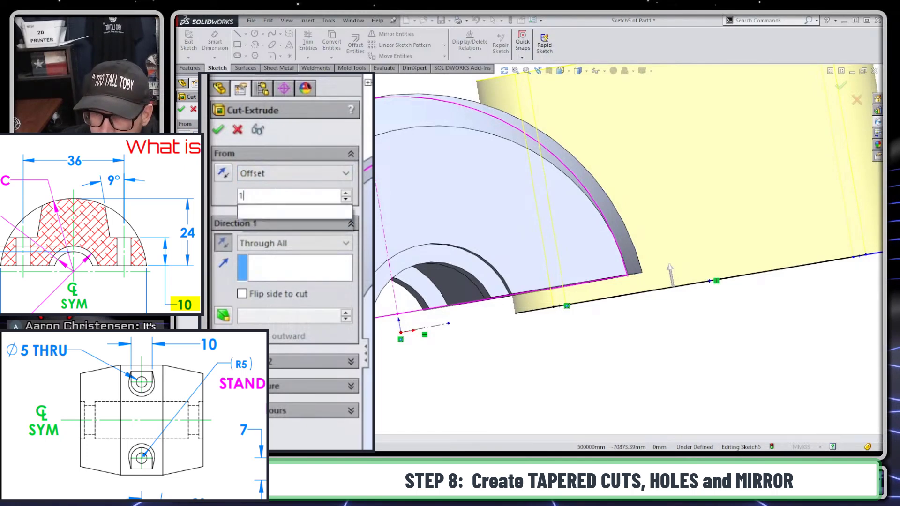
key("Return")
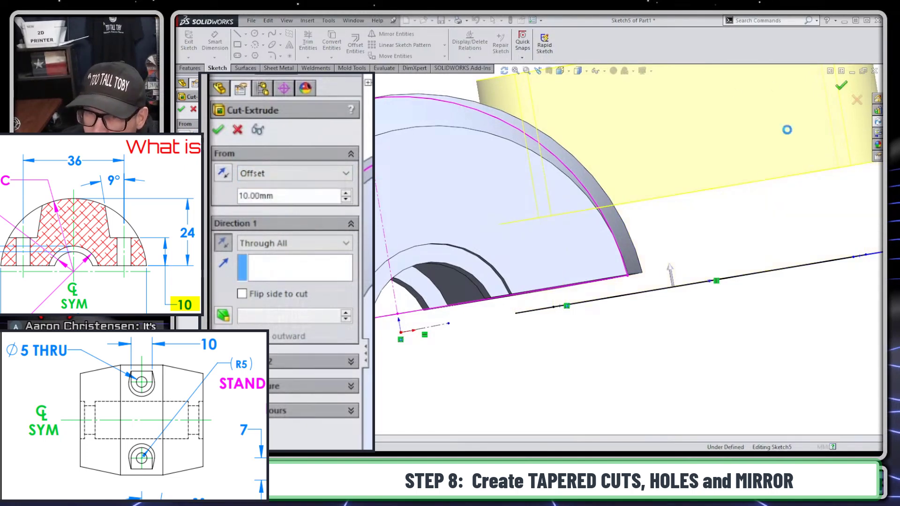
left_click(841, 85)
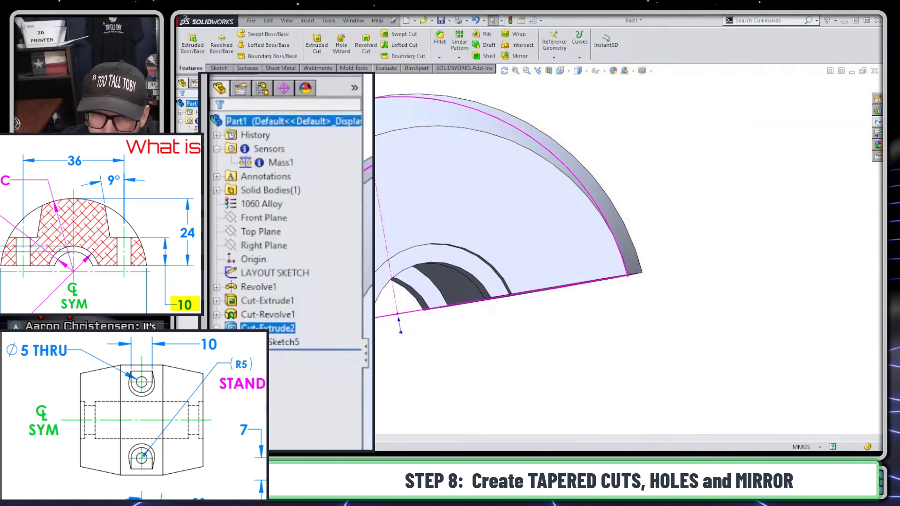
Move the slot sketch from the Top Plane to the flat underside face of the body
middle_click_drag(466, 346, 424, 240)
right_click(290, 342)
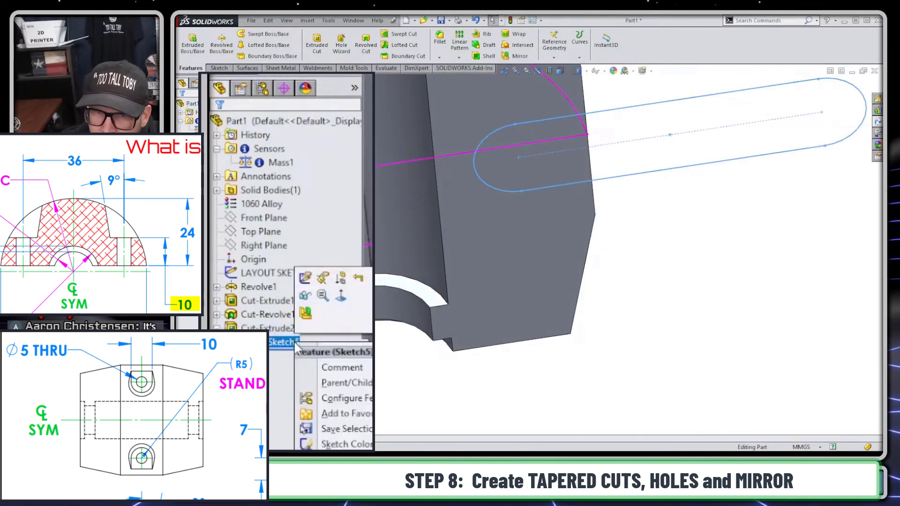
left_click(323, 278)
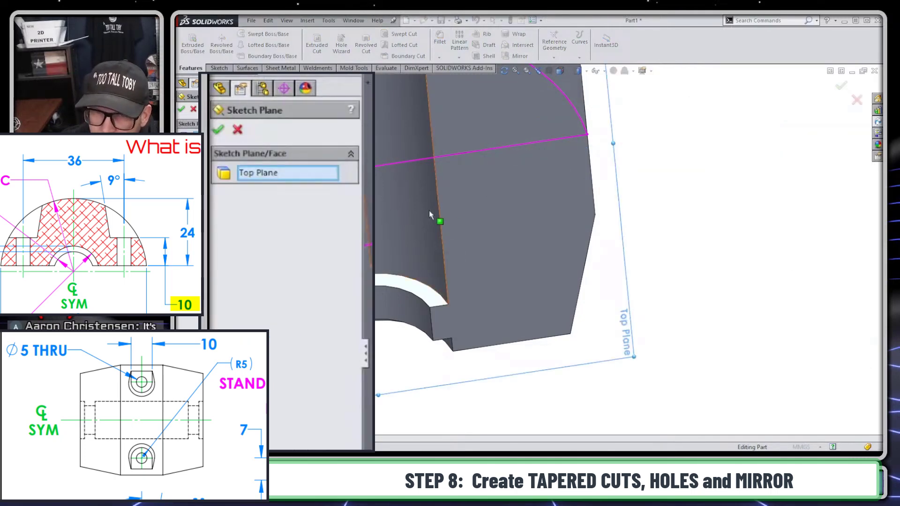
left_click(544, 192)
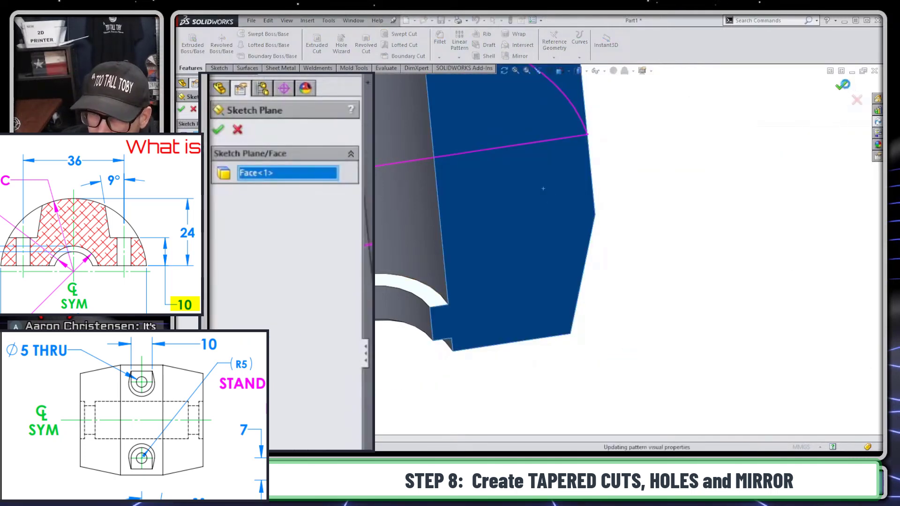
left_click(841, 85)
Edit the slot cut to add a 9-degree draft angle directed outward
mouse_move(641, 209)
middle_mouse_down()
mouse_move(645, 197)
mouse_move(625, 240)
mouse_move(648, 267)
mouse_move(657, 326)
middle_mouse_up()
middle_click_drag(591, 253, 596, 342)
left_click(589, 220)
scroll(562, 263, "down", 5)
scroll(563, 253, "up", 5)
middle_click_drag(562, 253, 653, 309)
scroll(653, 309, "down", 5)
right_click(267, 328)
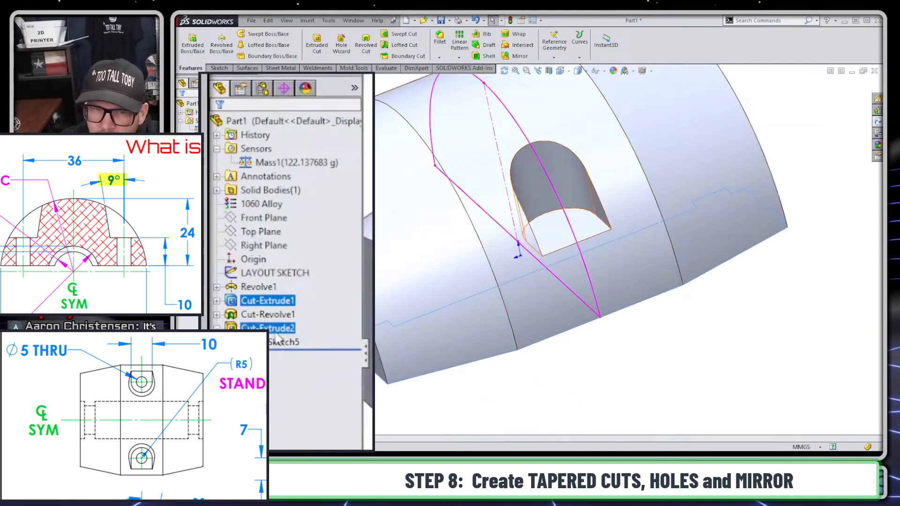
left_click(287, 275)
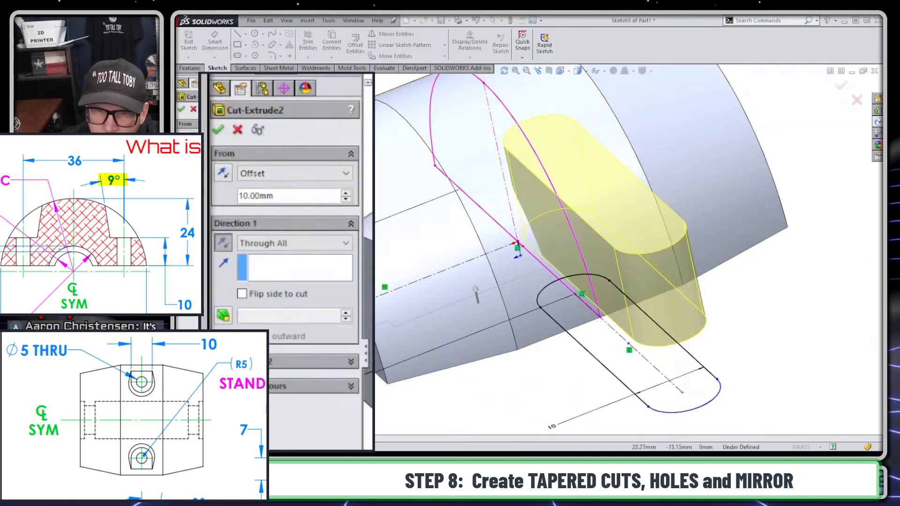
left_click(223, 314)
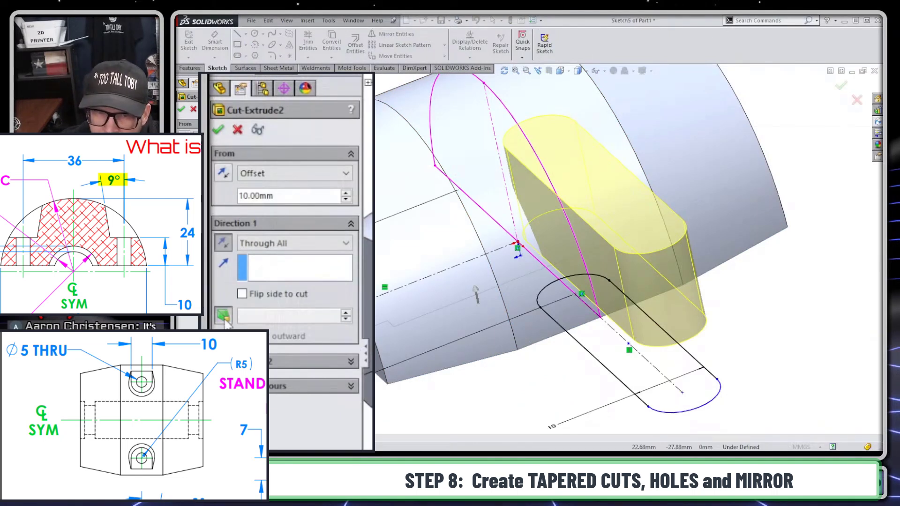
double_click(285, 322)
type("9")
key("Return")
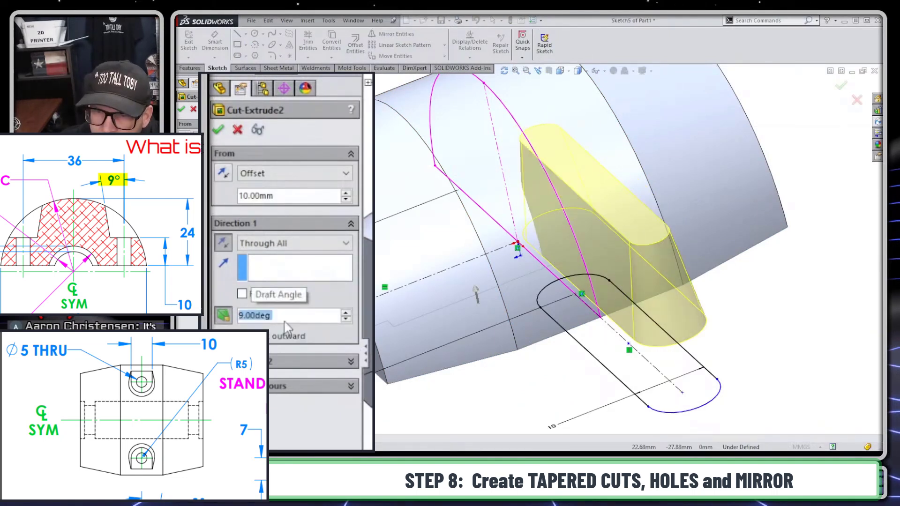
left_click(242, 336)
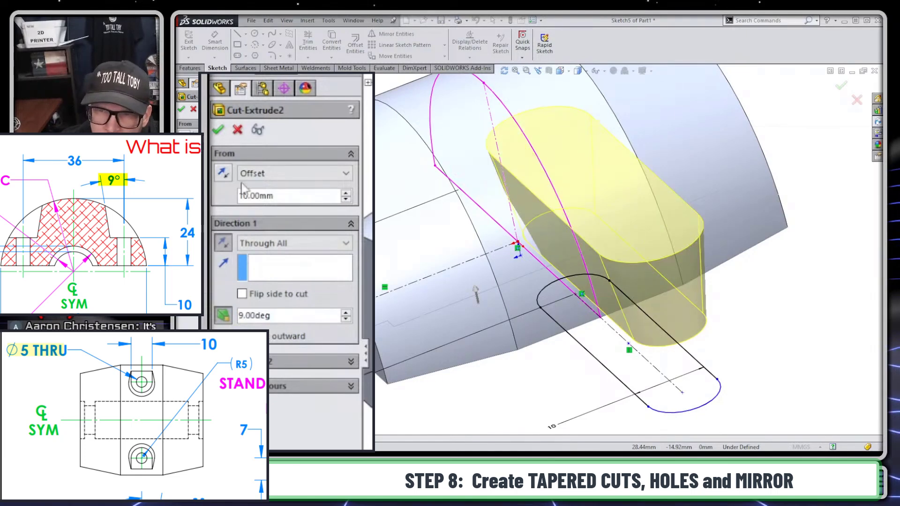
left_click(218, 132)
Hide the layout sketch
middle_click_drag(586, 291, 596, 178)
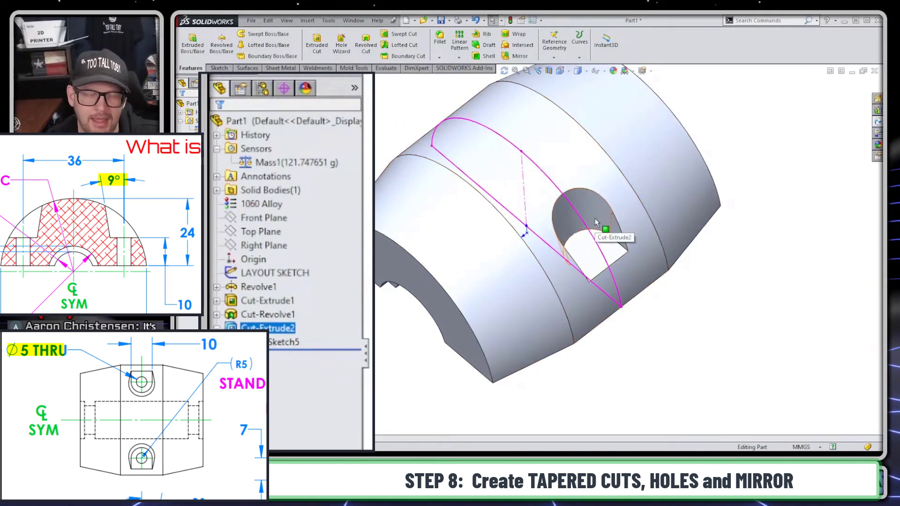
scroll(596, 222, "down", 2)
scroll(588, 253, "down", 2)
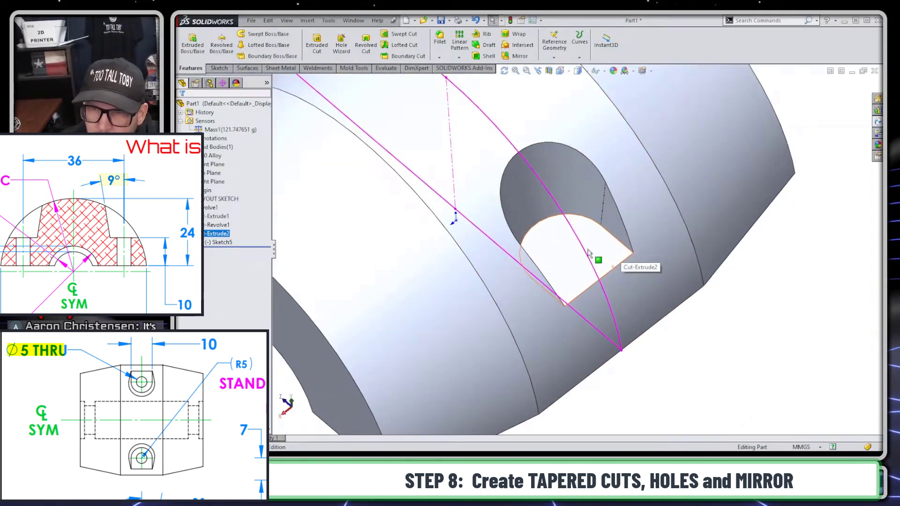
left_click(589, 253)
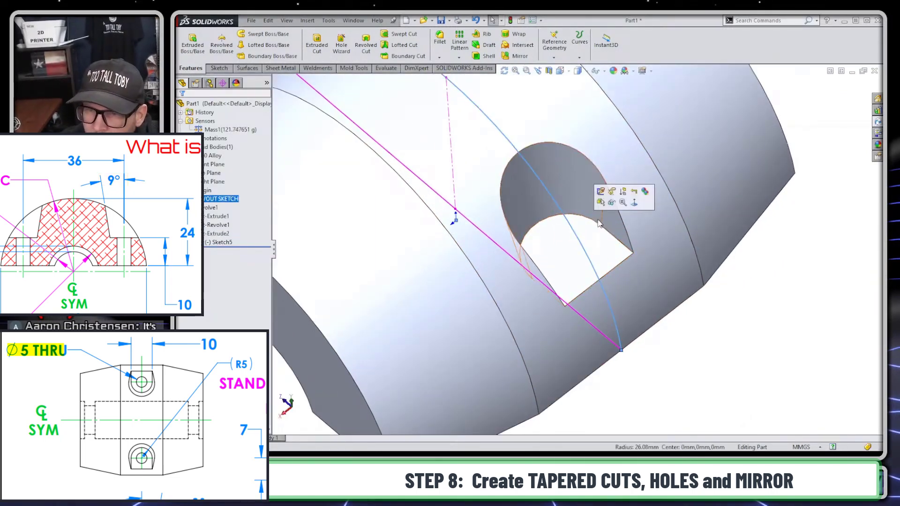
Start a sketch on the slot cut's flat floor and draw a 5 mm diameter circle concentric with its rounded end
left_click(579, 244)
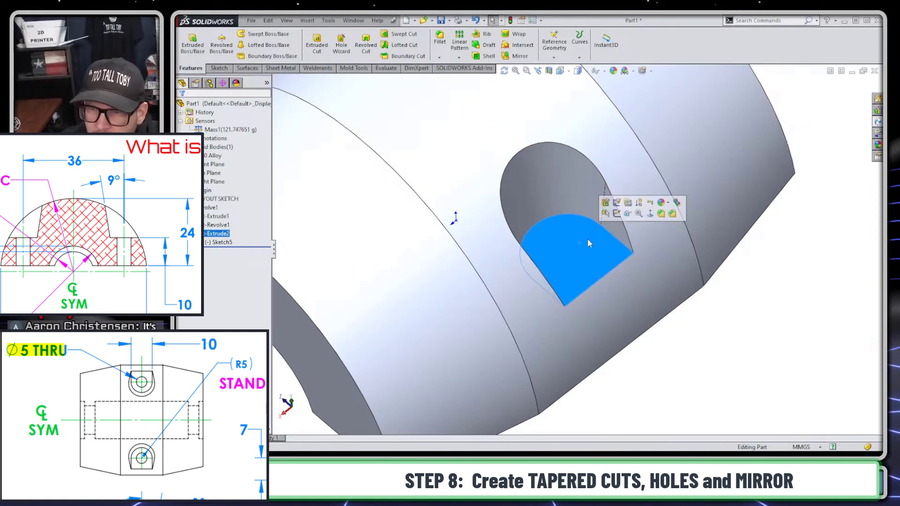
left_click(617, 213)
key("s")
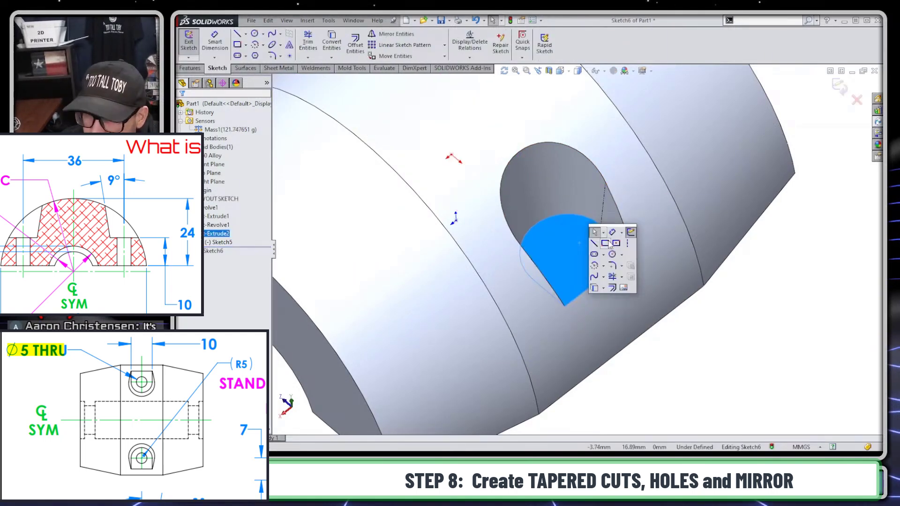
left_click(612, 254)
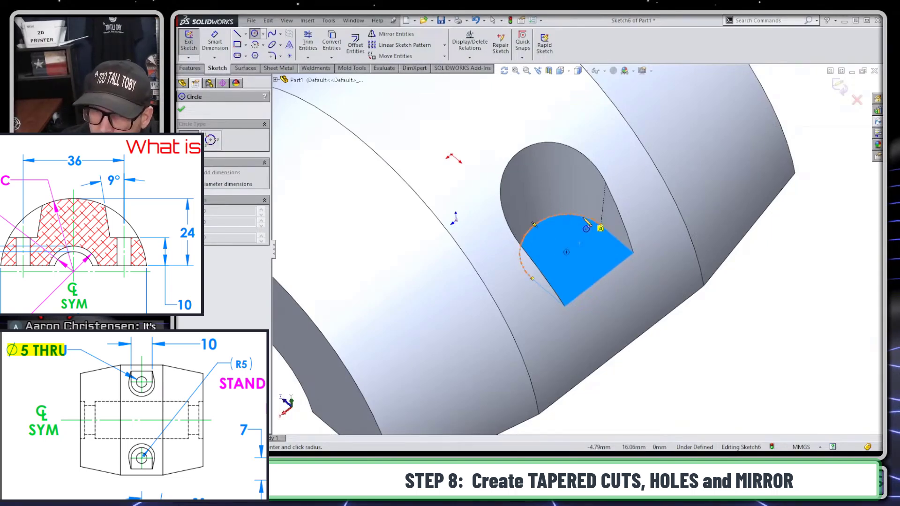
left_click(566, 252)
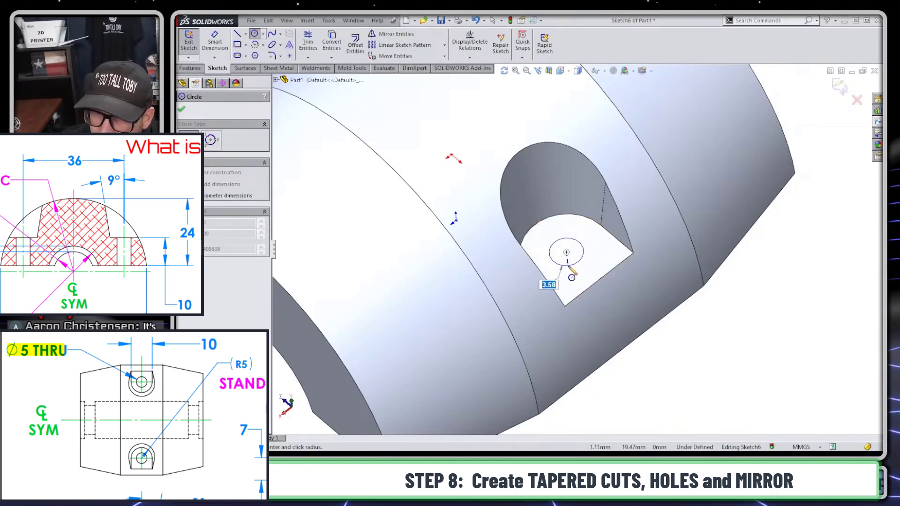
type("5")
key("Return")
Cut the 5 mm circle through the body with an extruded cut set to Through All
right_click(566, 260)
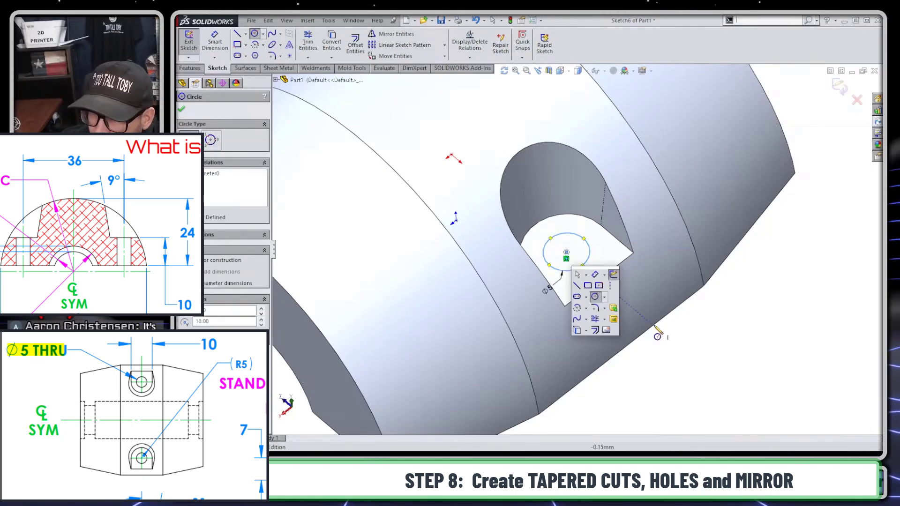
left_click(621, 307)
right_click(633, 293)
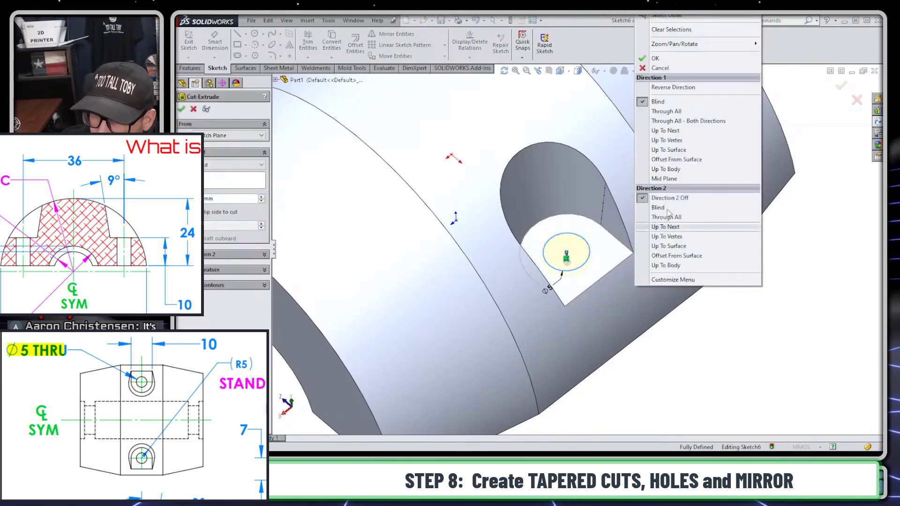
left_click(668, 109)
right_click(672, 186)
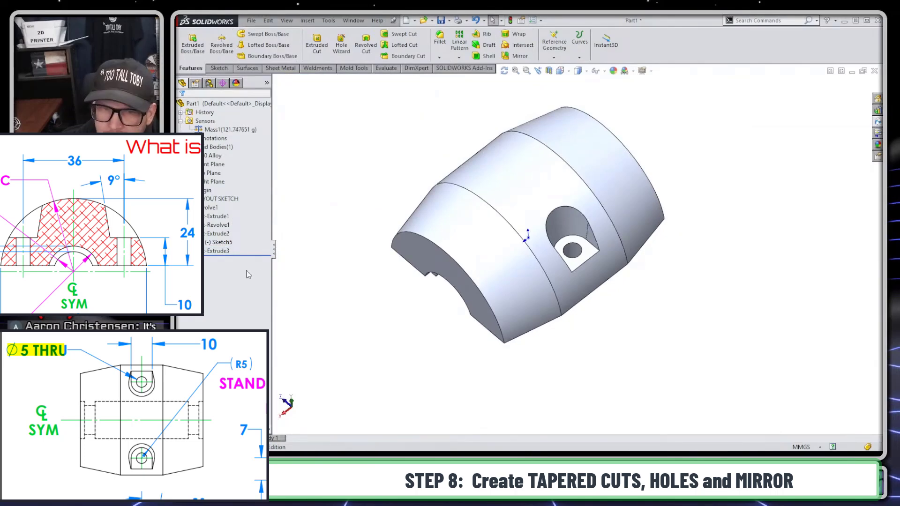
Mirror the tapered slot cut and the 5 mm through hole about the Front Plane
left_click(216, 233)
left_click(213, 251, "ctrl")
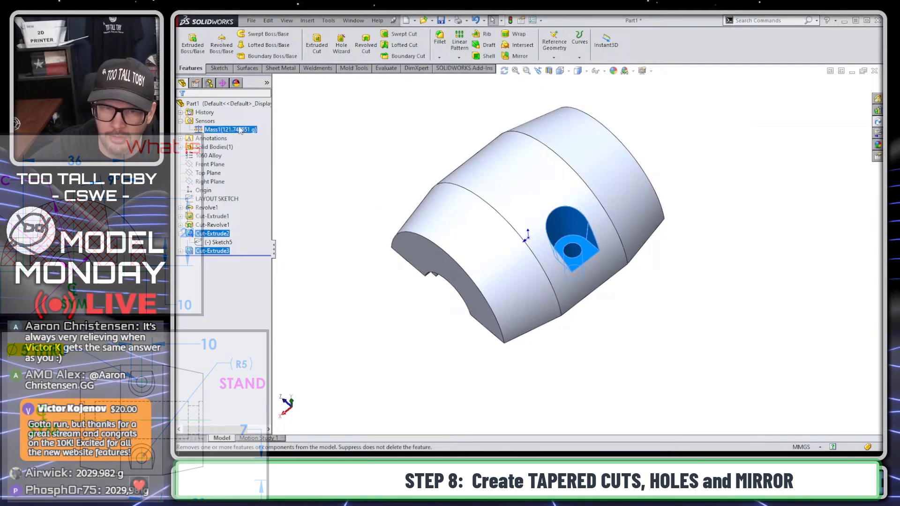
left_click(213, 164, "ctrl")
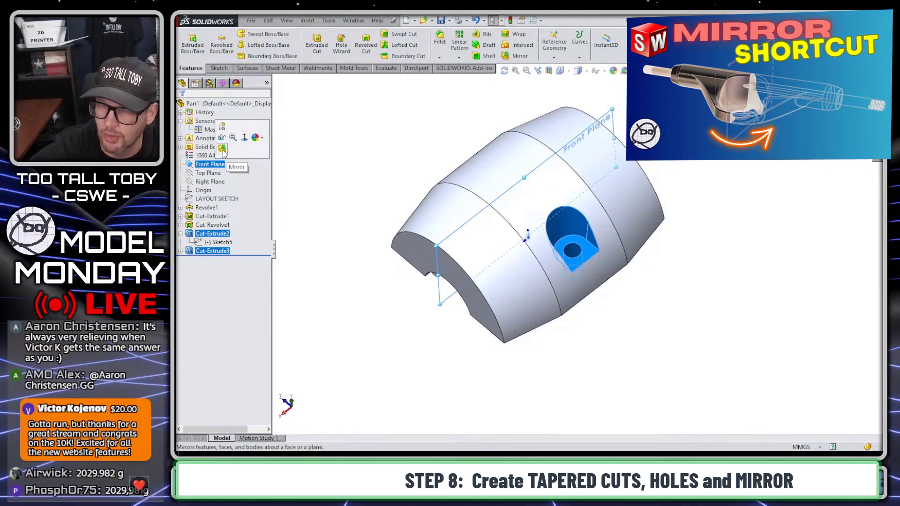
left_click(223, 149)
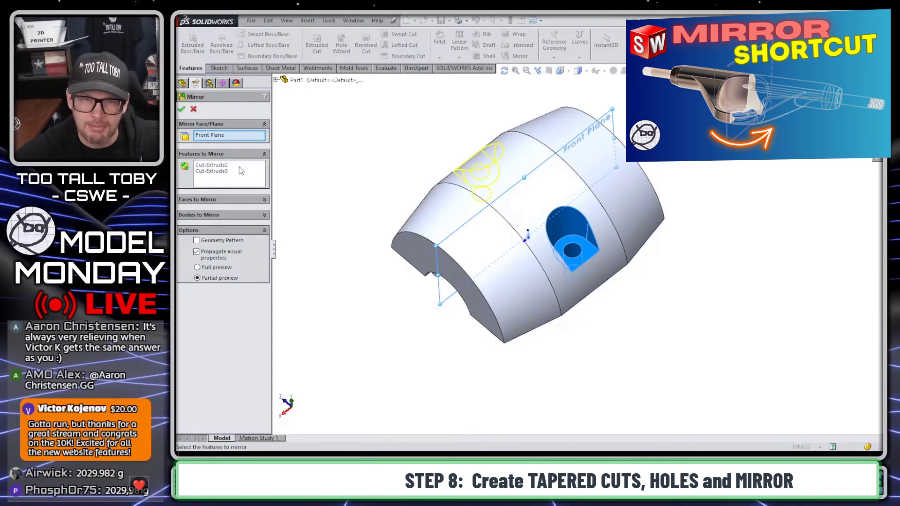
left_click(183, 109)
Examine the mirrored body and its mass sensor value, and switch to the reference drawing
middle_click_drag(350, 121, 484, 179)
middle_click_drag(406, 209, 453, 245, "ctrl")
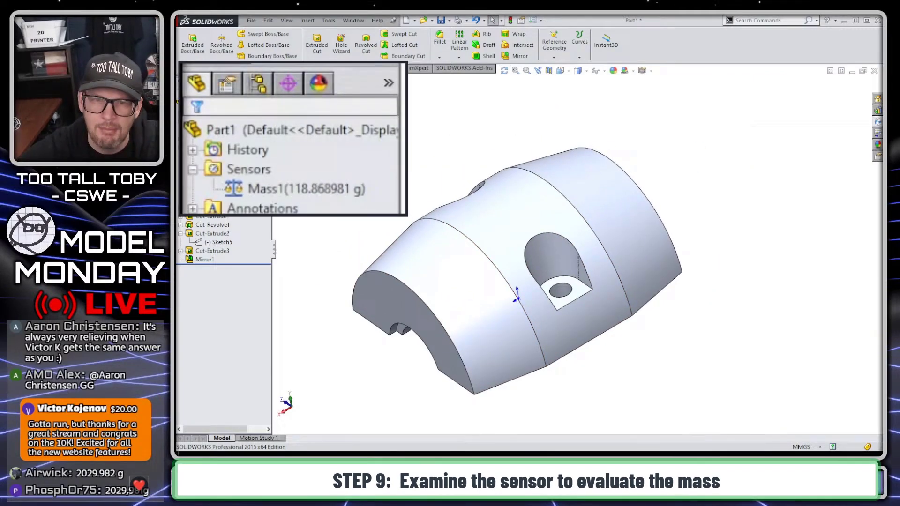
left_click(292, 189)
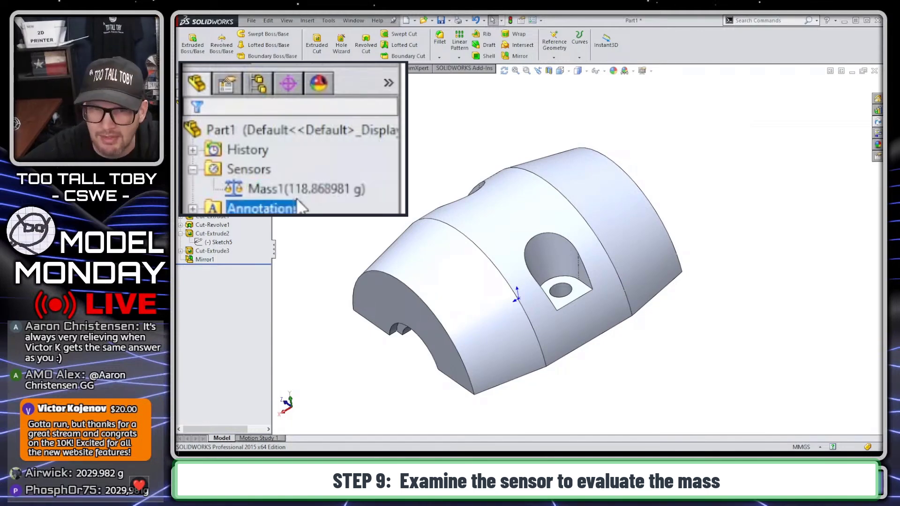
key("Escape")
key("alt+Tab")
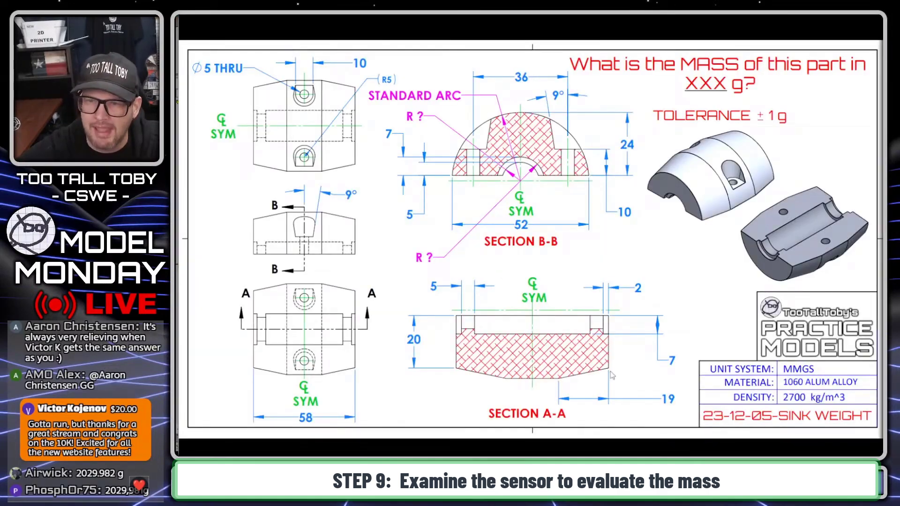